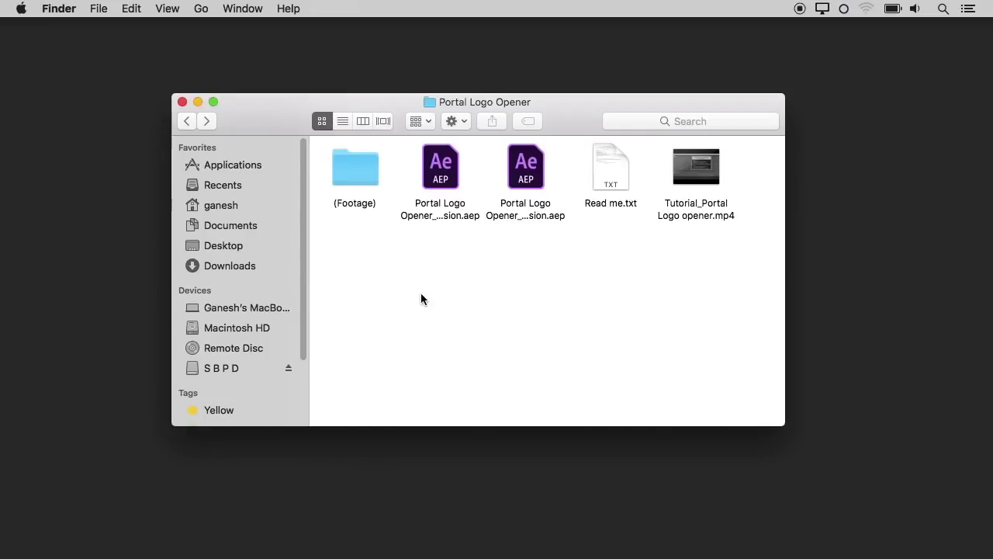
Browse the (Footage) folder in Finder, then open the Portal Logo Opener .aep project
left_click(359, 179)
double_click(359, 181)
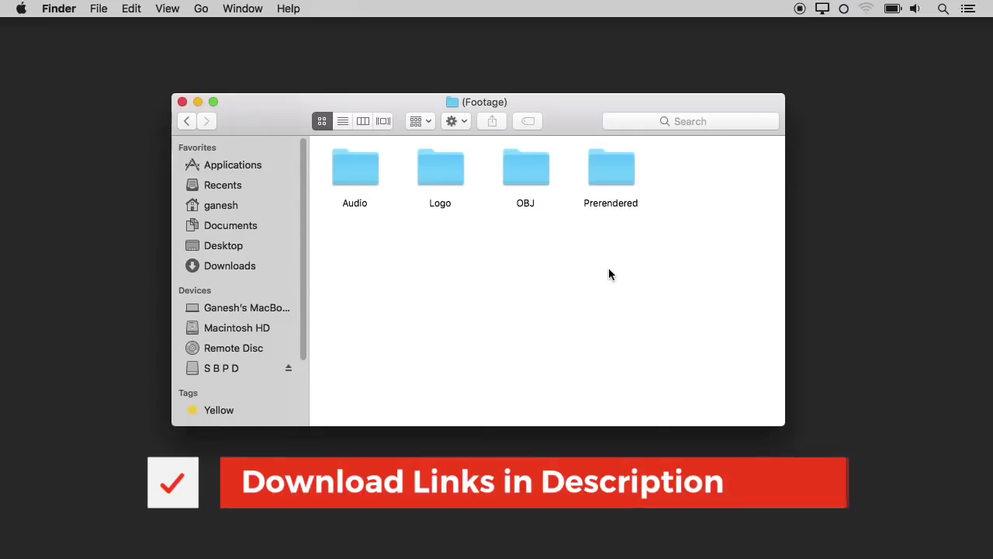
left_click(187, 121)
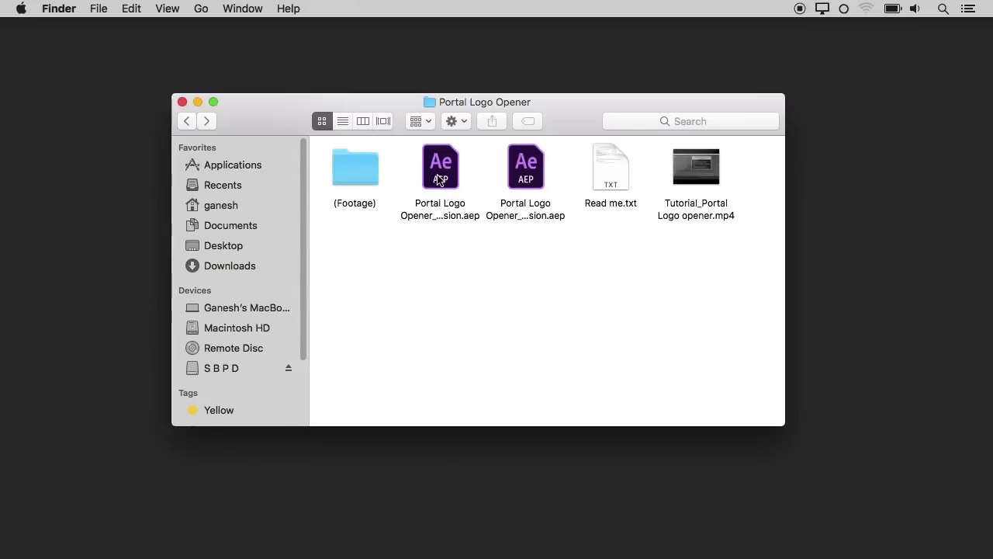
double_click(440, 180)
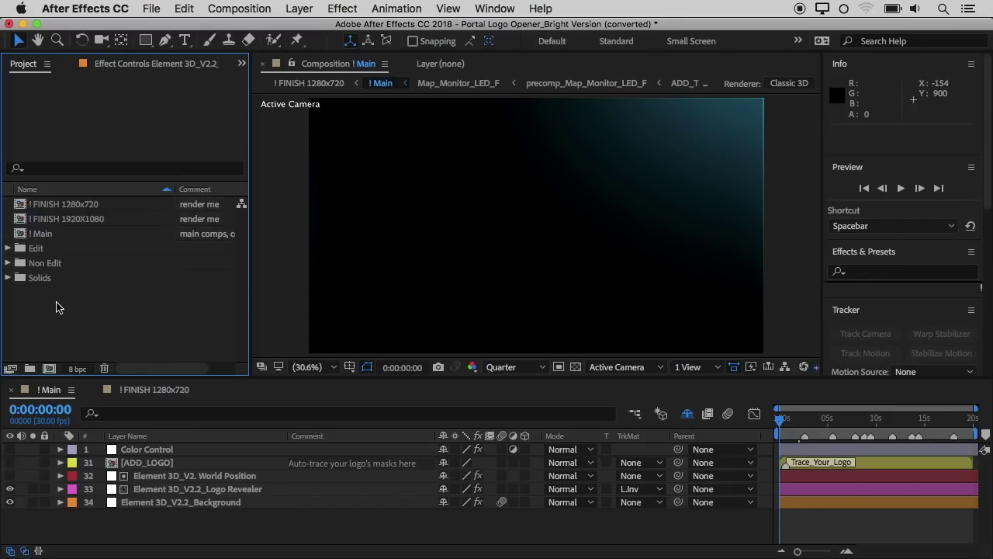
Browse the Edit folder's AUDIO and Logo Sources items in the Project panel, then collapse it
left_click(8, 249)
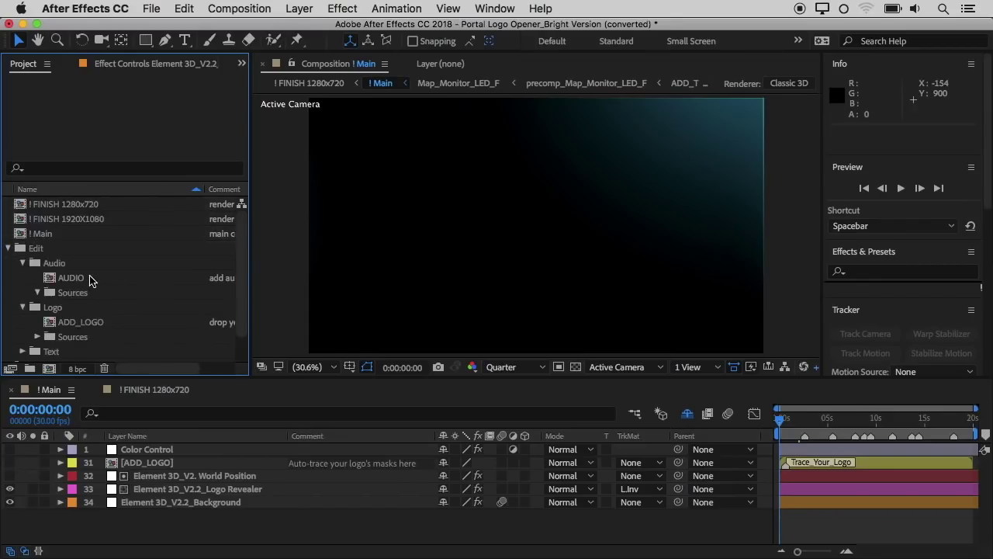
scroll(89, 279, "down", 2)
left_click(78, 249)
left_click(70, 264)
left_click(75, 308)
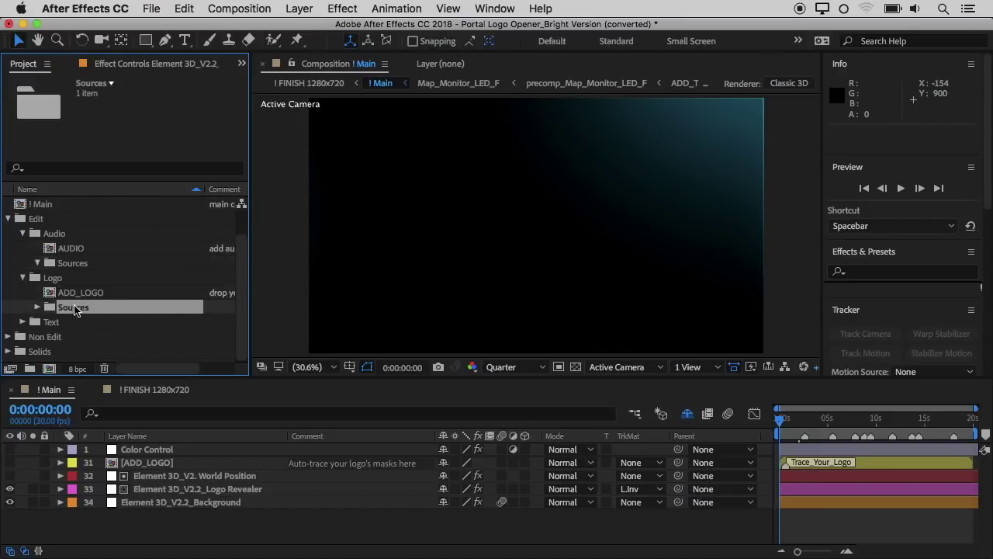
left_click(23, 283)
left_click(8, 249)
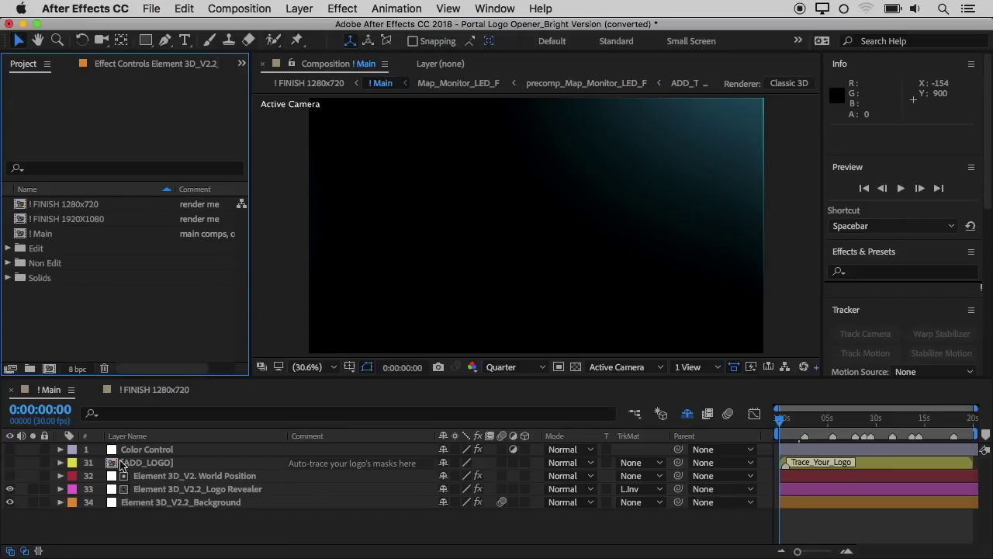
Select the Element 3D_V2.2_Background layer and launch Scene Setup from its Element effect controls
left_click(142, 450)
left_click(143, 462)
left_click(153, 489)
left_click(152, 503)
left_click(154, 523)
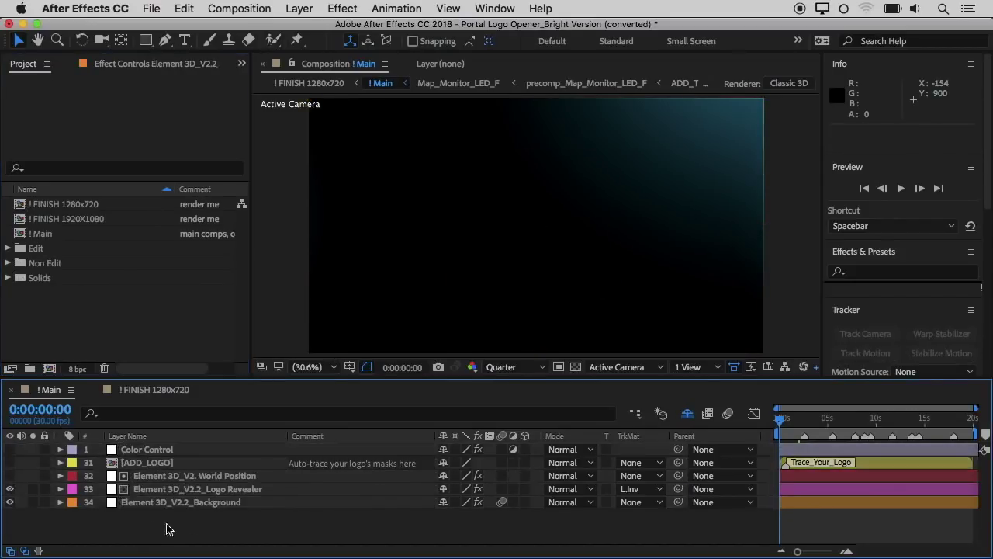
left_click(186, 504)
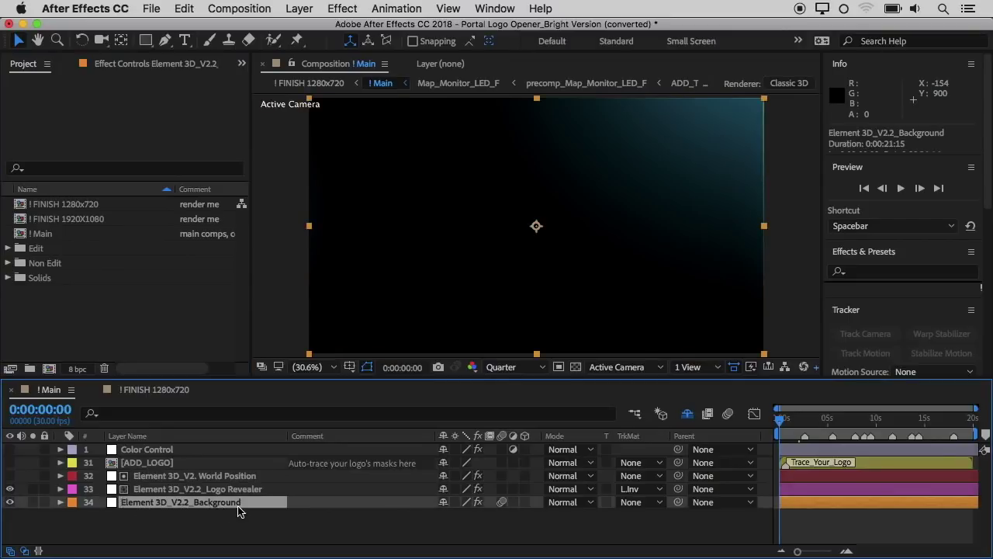
left_click(155, 66)
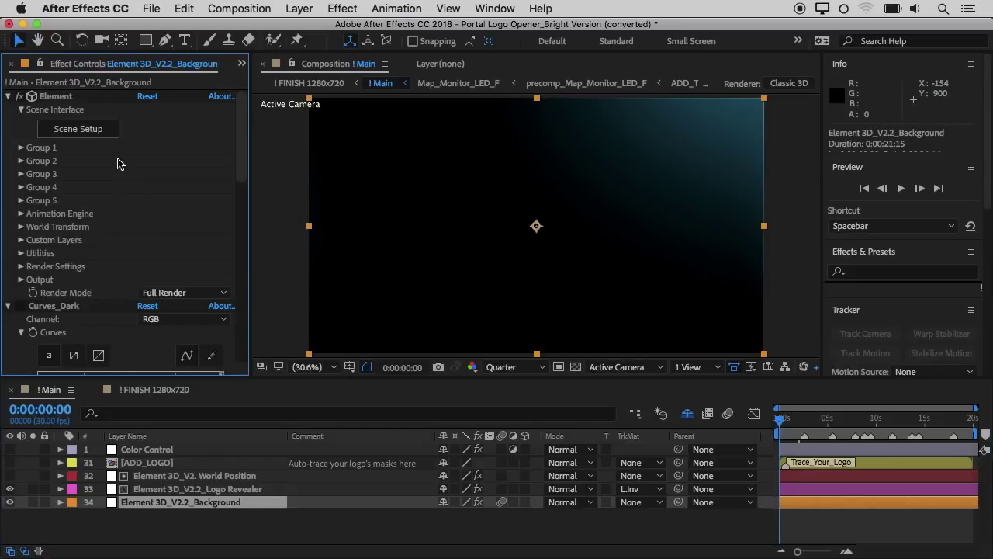
left_click(76, 135)
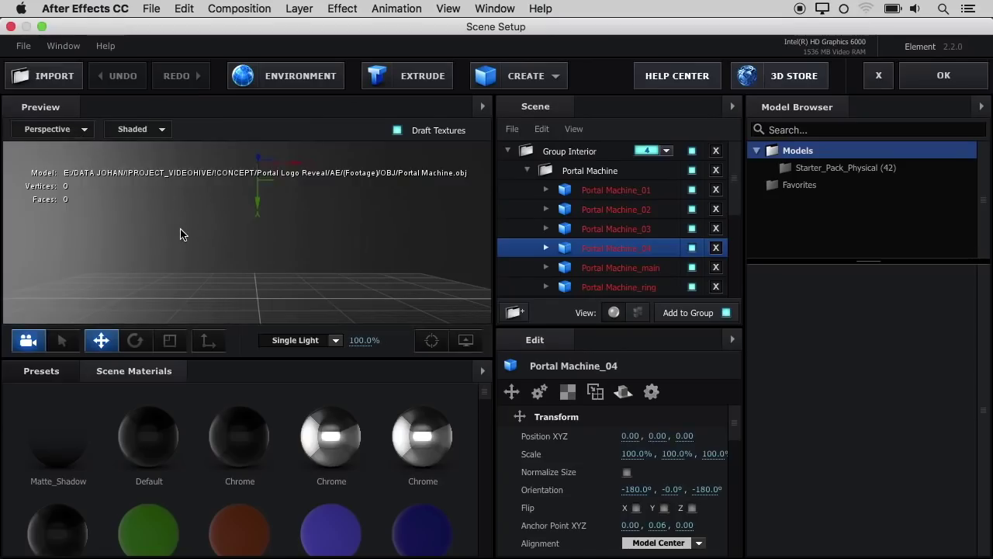
Start Relink Scene Files and set Portal Logo Opener as the search folder
left_click_drag(191, 271, 151, 270)
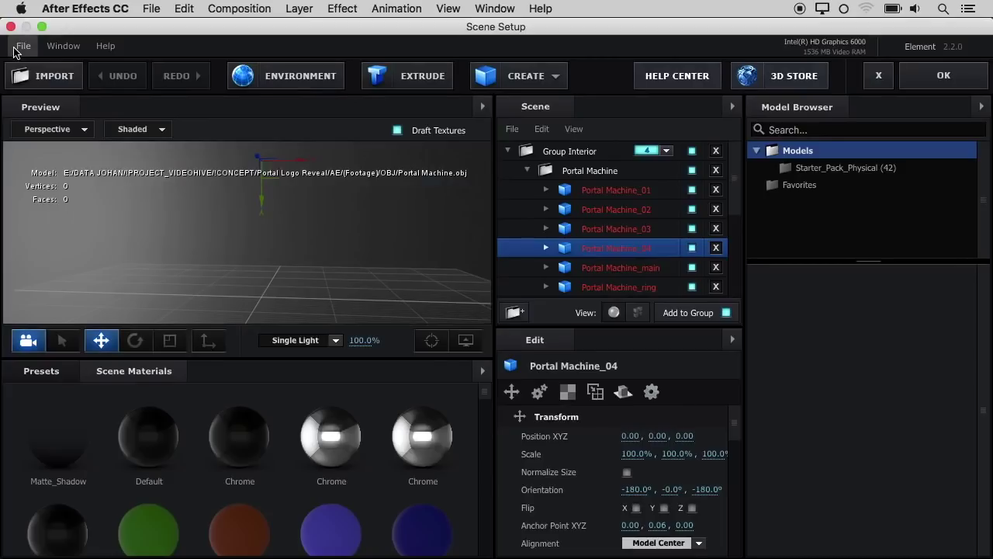
left_click(27, 48)
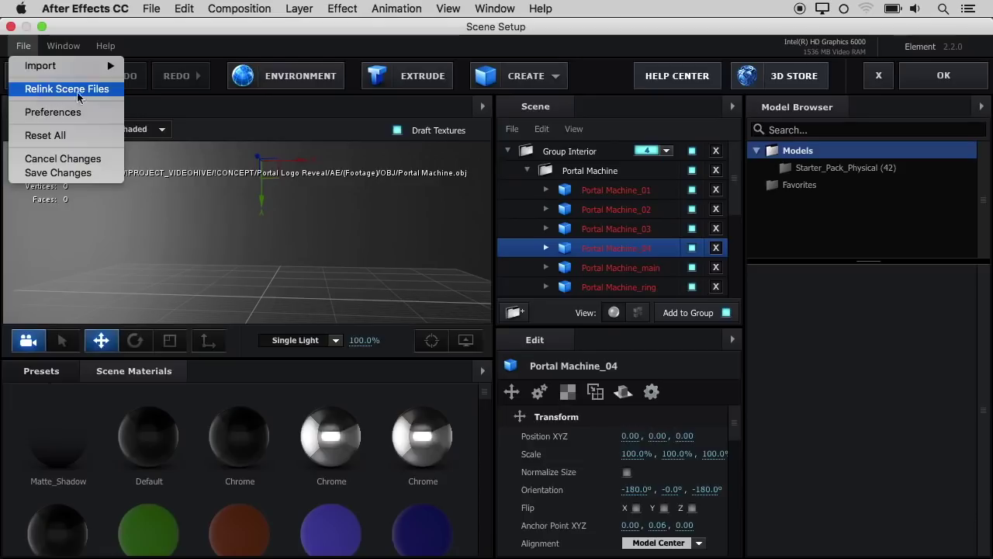
left_click(116, 94)
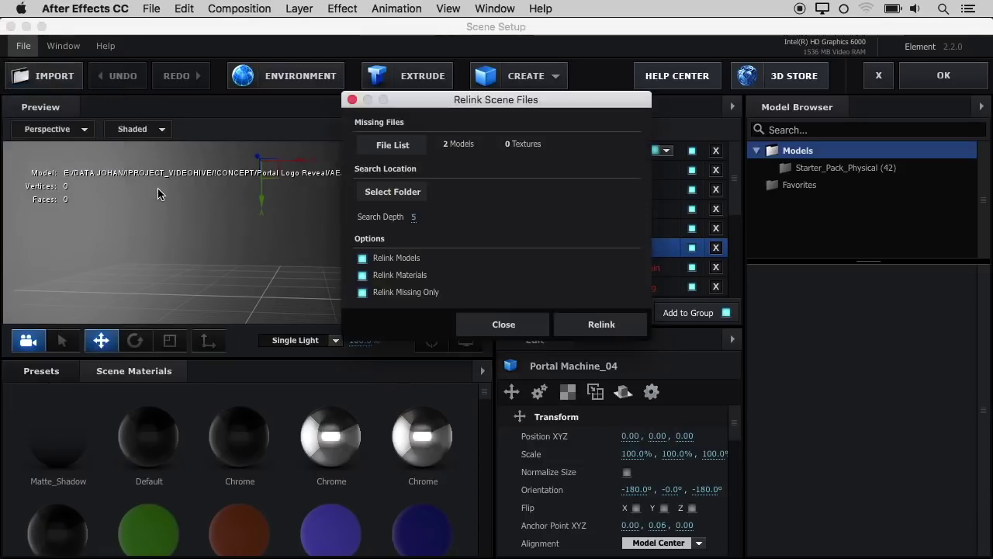
left_click(393, 192)
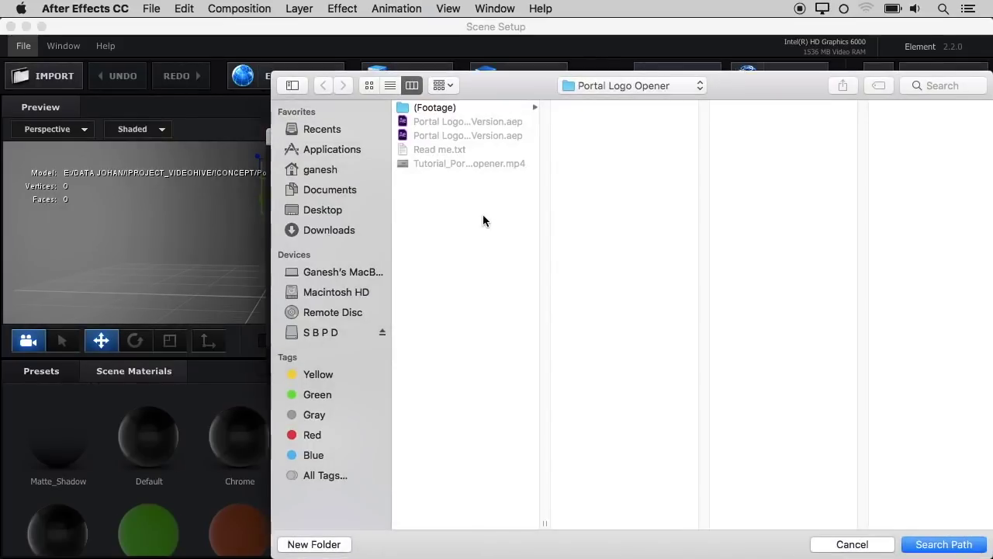
left_click_drag(506, 93, 448, 97)
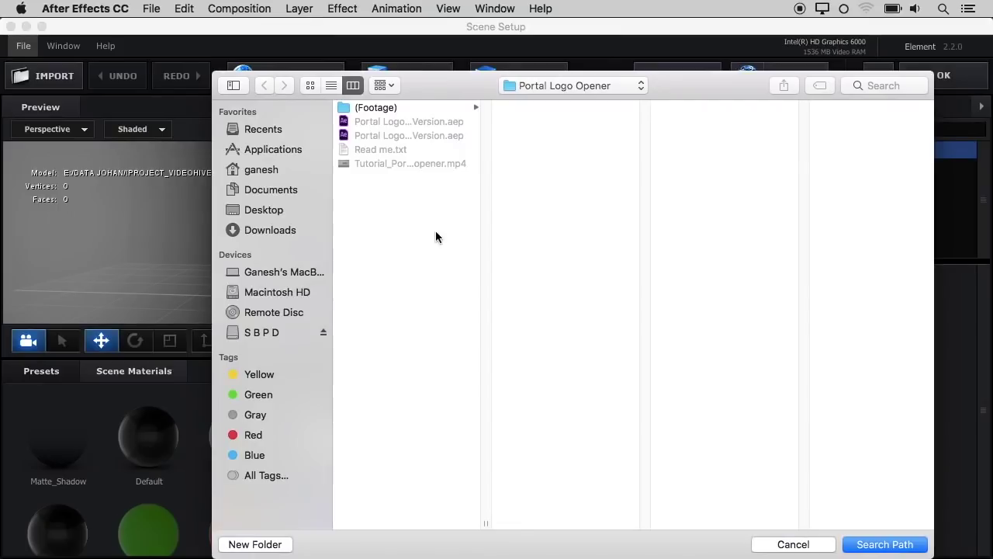
left_click(879, 544)
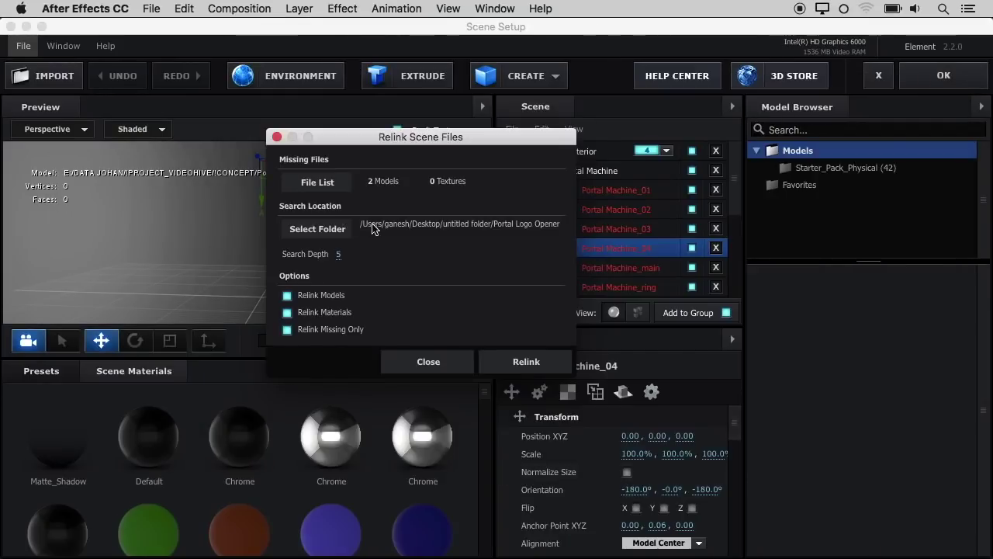
Relink the missing Portal Machine models and apply the scene with OK
left_click(524, 361)
left_click(497, 223)
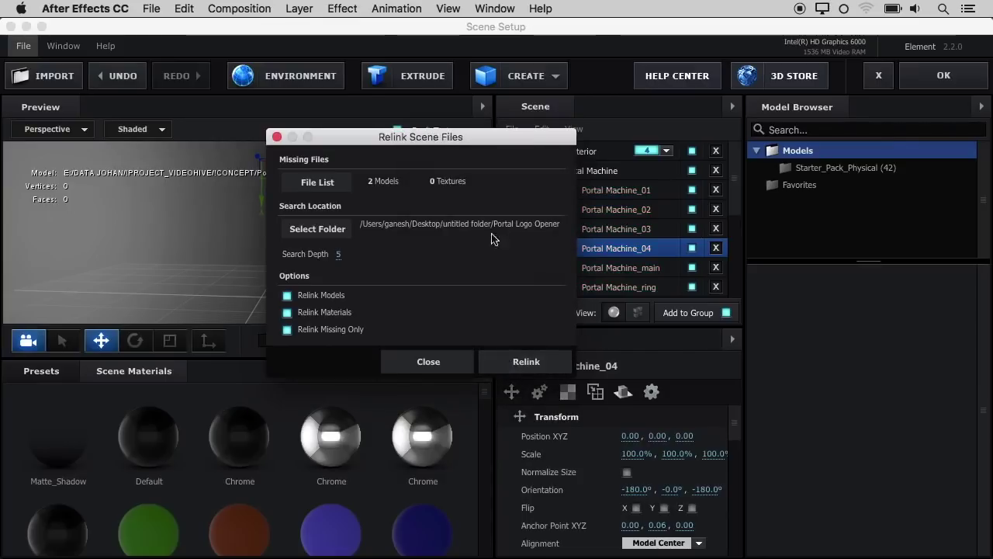
left_click(429, 363)
left_click(943, 76)
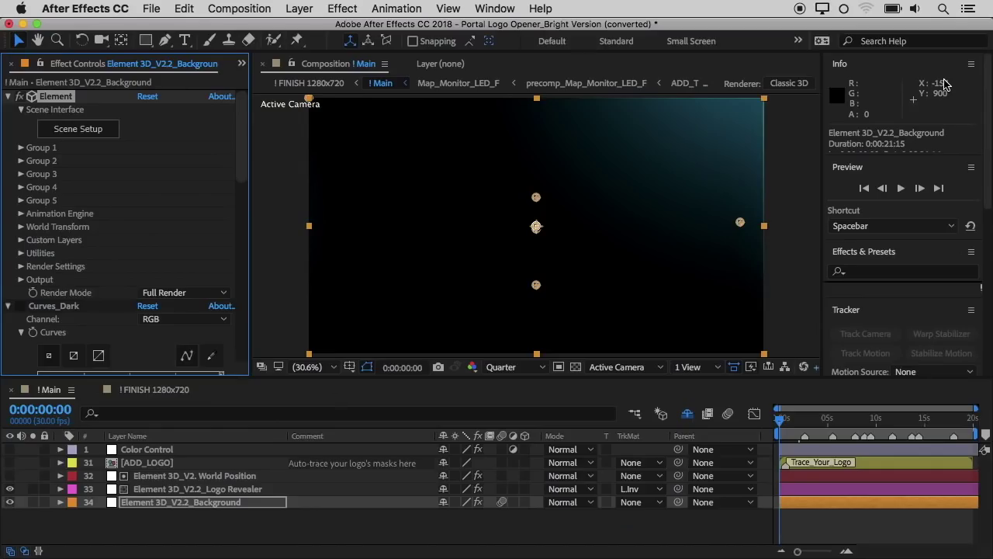
Scrub and preview the Logo Revealer animation up to 0:00:04:19
left_click(233, 489)
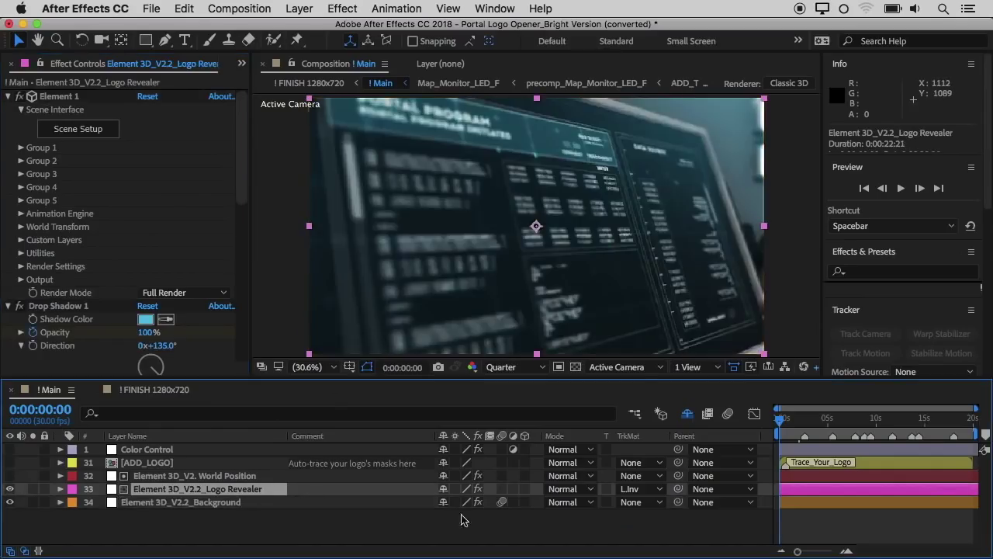
left_click_drag(783, 419, 797, 419)
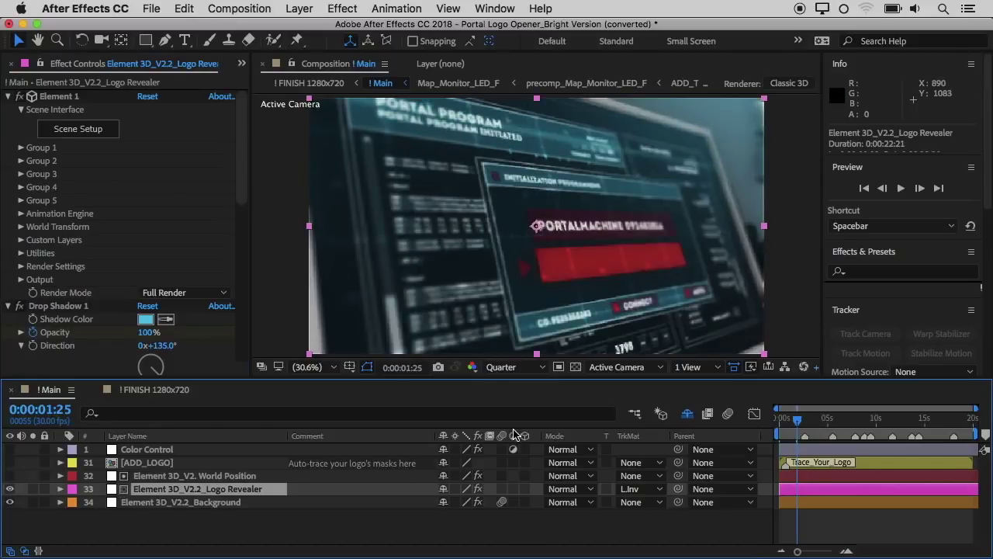
key("space")
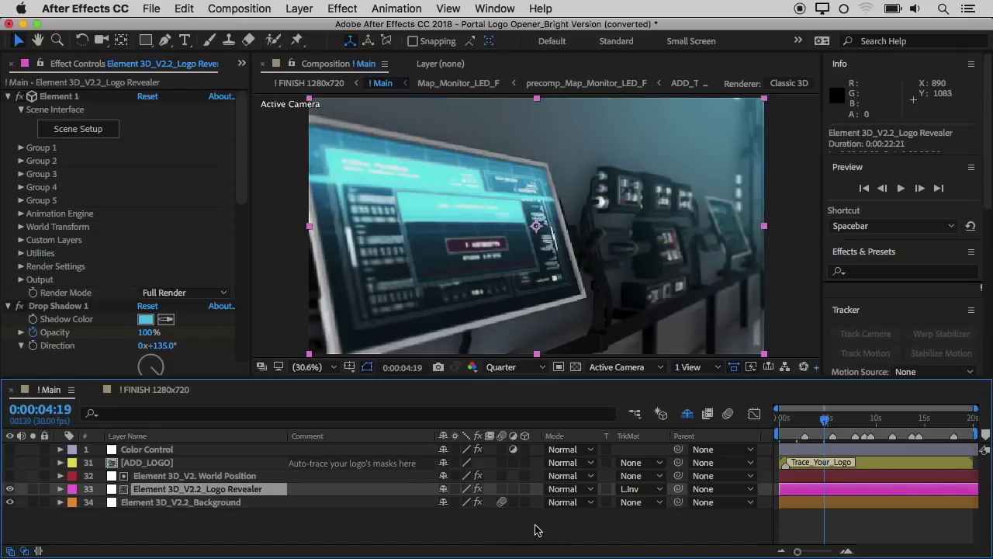
left_click(494, 535)
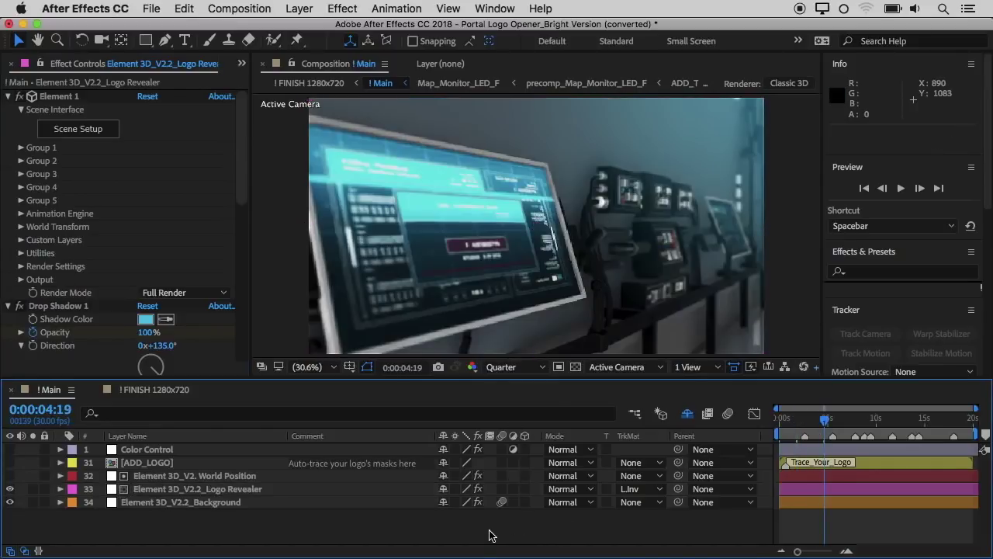
Select the Element 3D_V2. World Position layer and launch its Scene Setup
key("ctrl+Up")
left_click(208, 476)
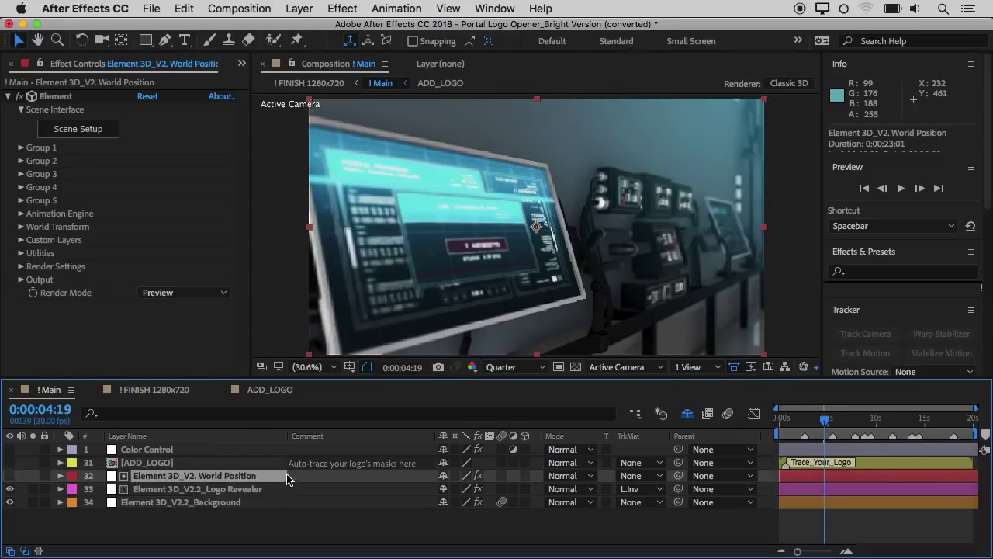
left_click(94, 131)
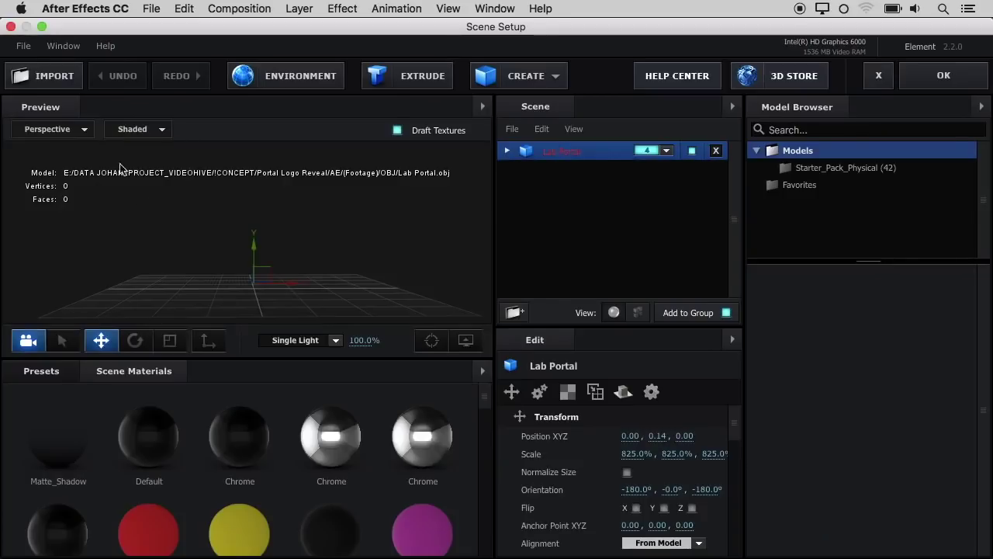
Start Relink Scene Files with Portal Logo Opener as the search folder
left_click(24, 46)
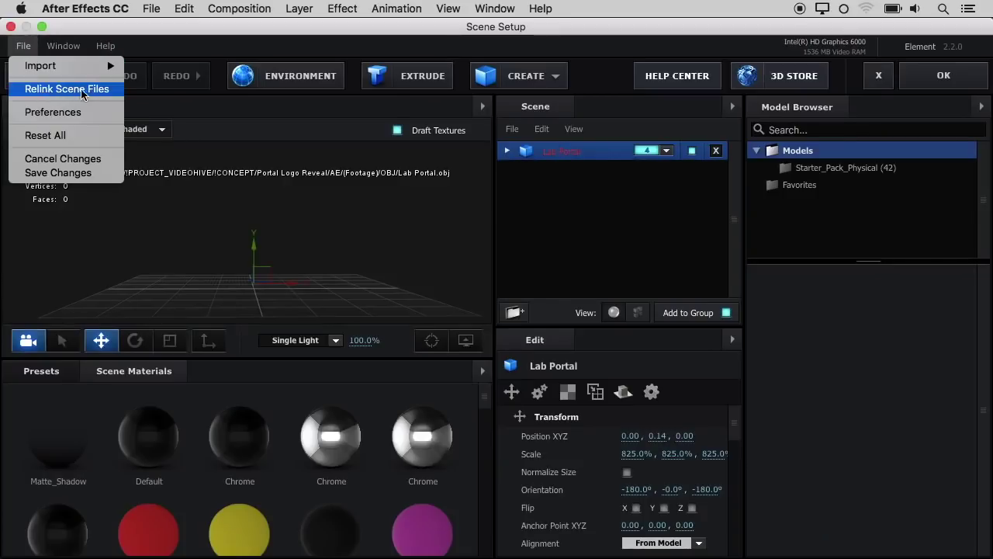
left_click(105, 91)
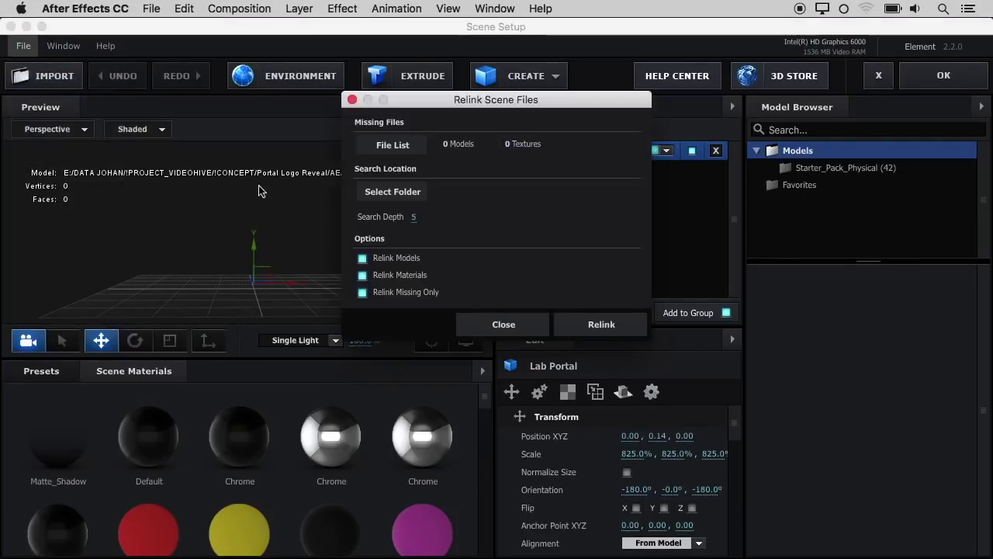
left_click(392, 192)
left_click(814, 541)
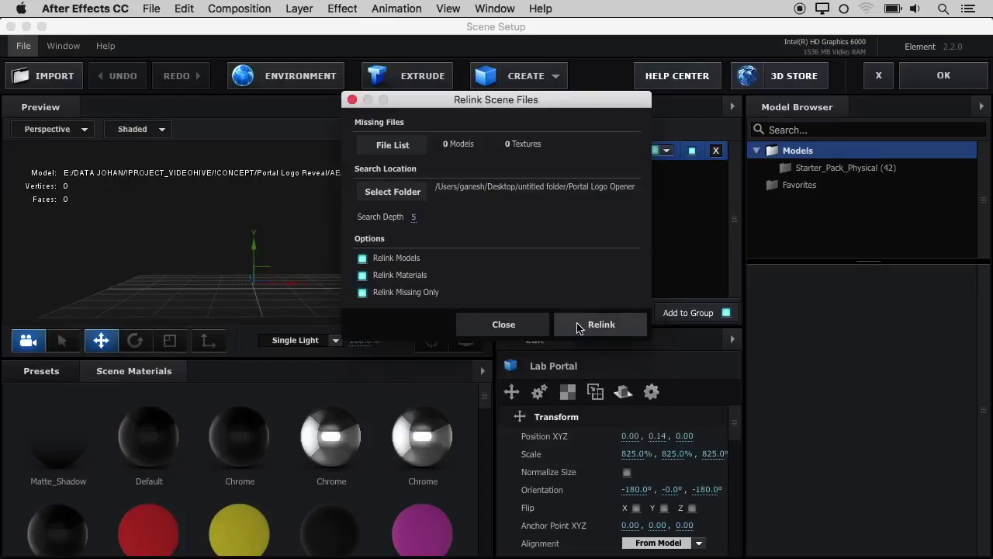
Relink the missing Lab Portal files, close the dialog, and accept Scene Setup
left_click_drag(475, 102, 408, 166)
left_click(534, 387)
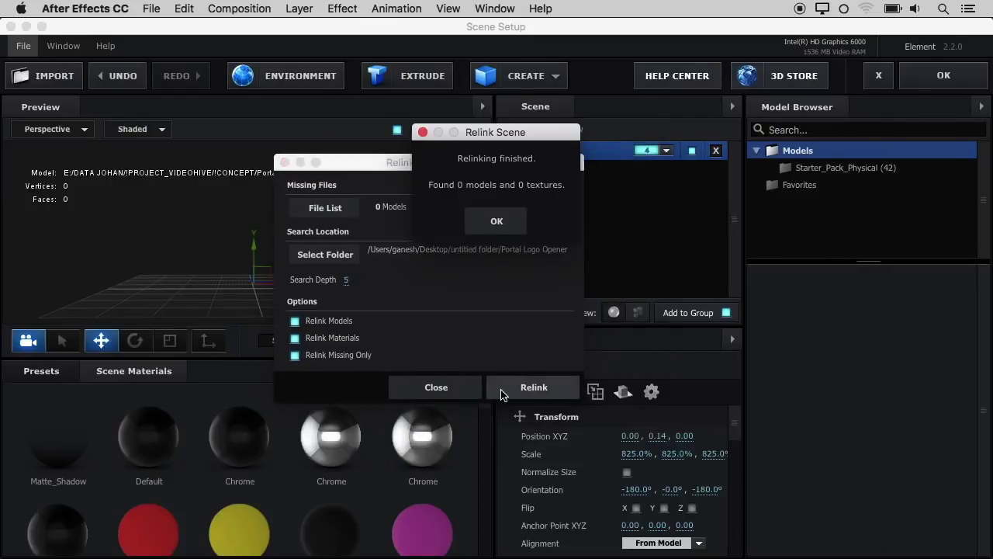
left_click_drag(481, 136, 485, 200)
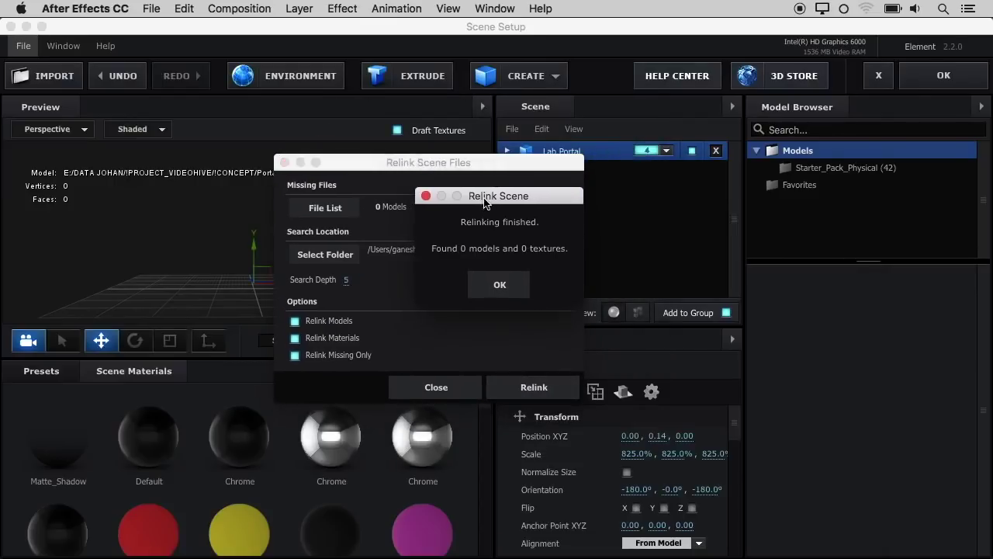
left_click(495, 284)
left_click(438, 388)
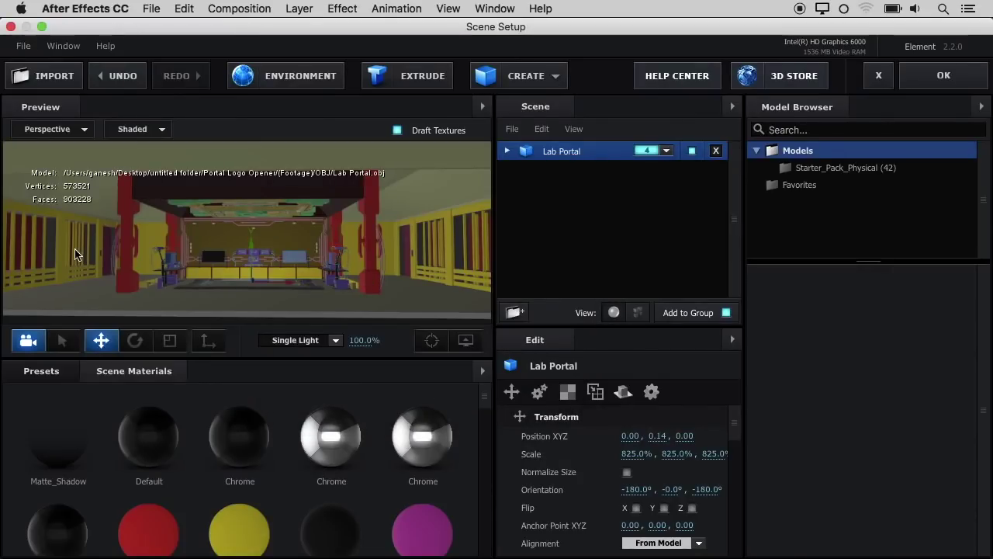
left_click(947, 77)
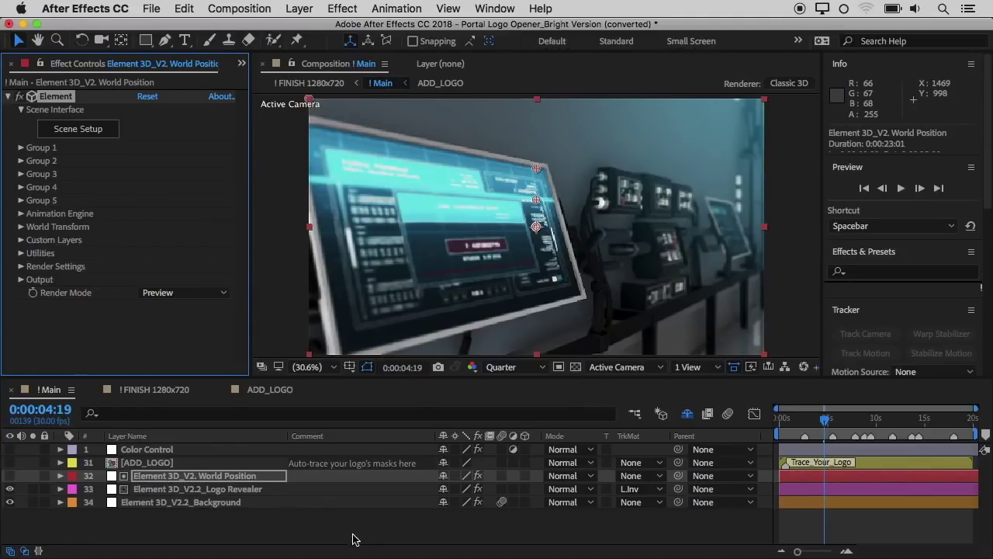
Open the [ADD_LOGO] precomp and fit the viewer magnification to the composition
left_click(154, 463)
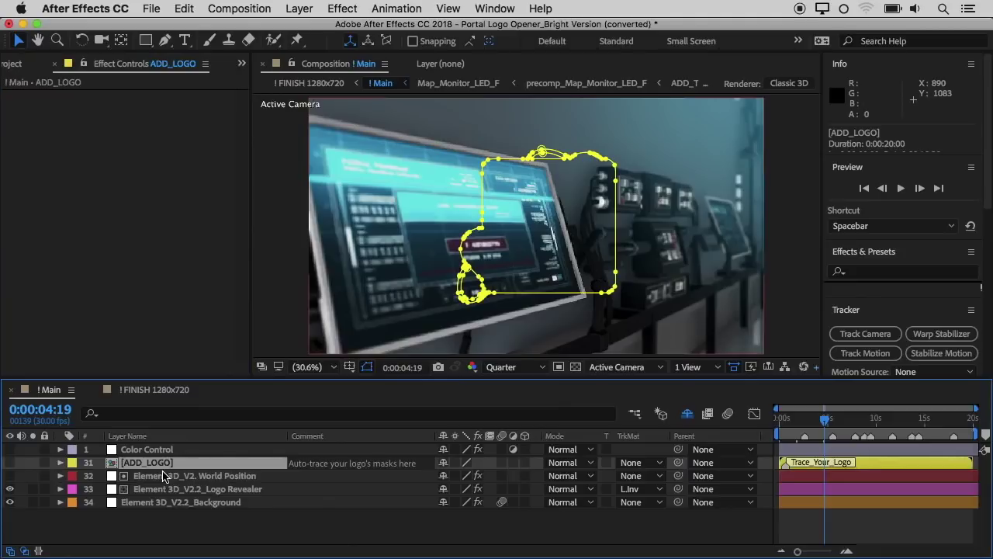
double_click(160, 464)
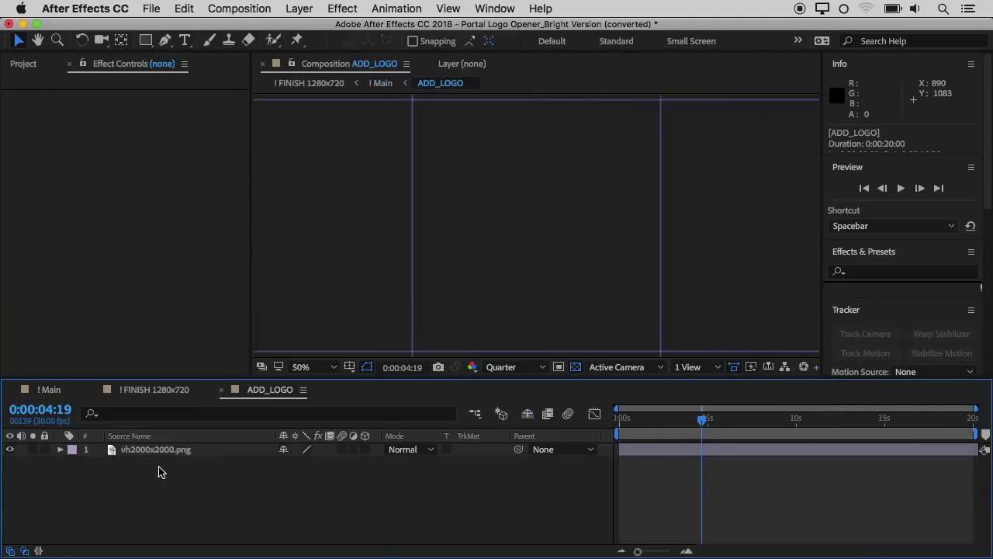
left_click(181, 458)
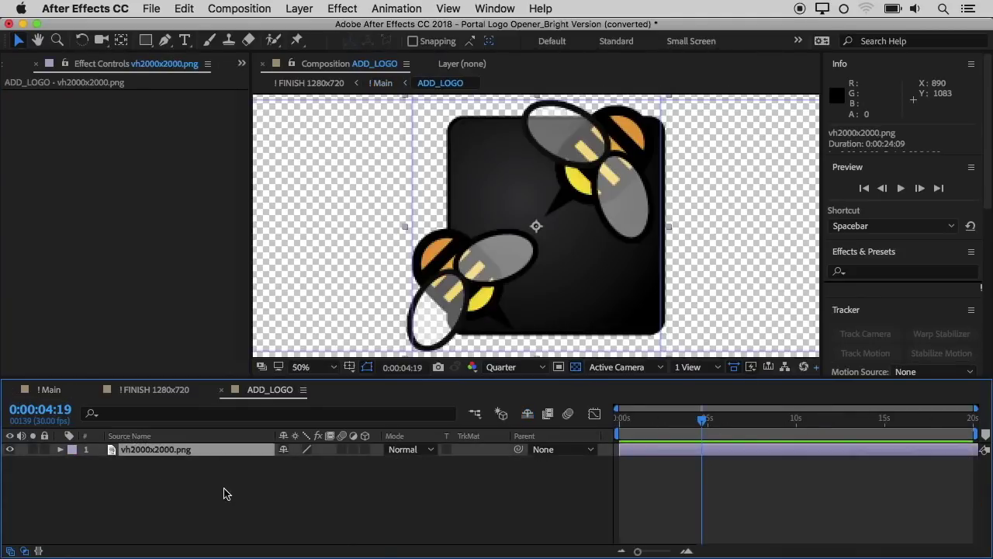
left_click(307, 368)
left_click(312, 326)
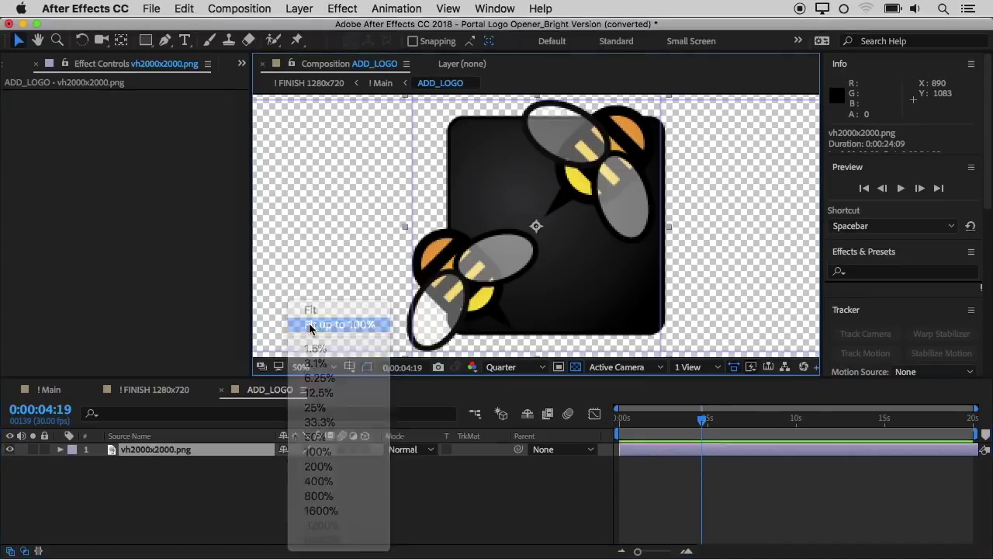
Reveal vh2000x2000.png in the Project panel under Edit > Logo > Sources
left_click(194, 450)
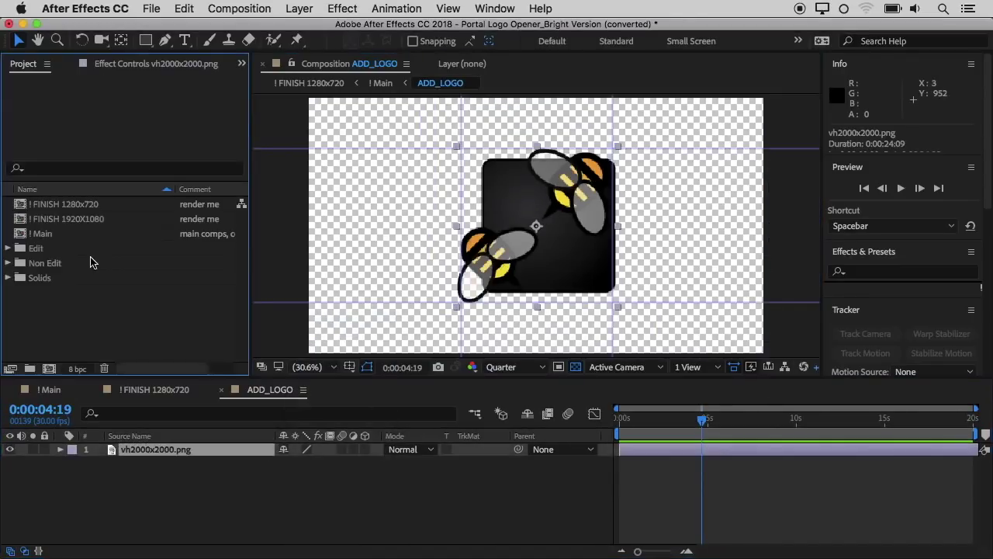
left_click(9, 249)
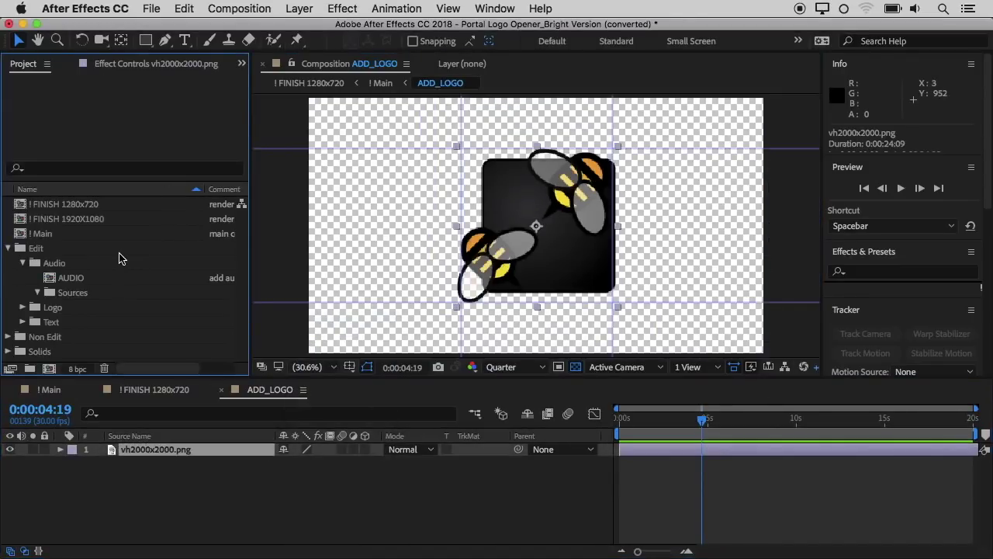
left_click(23, 307)
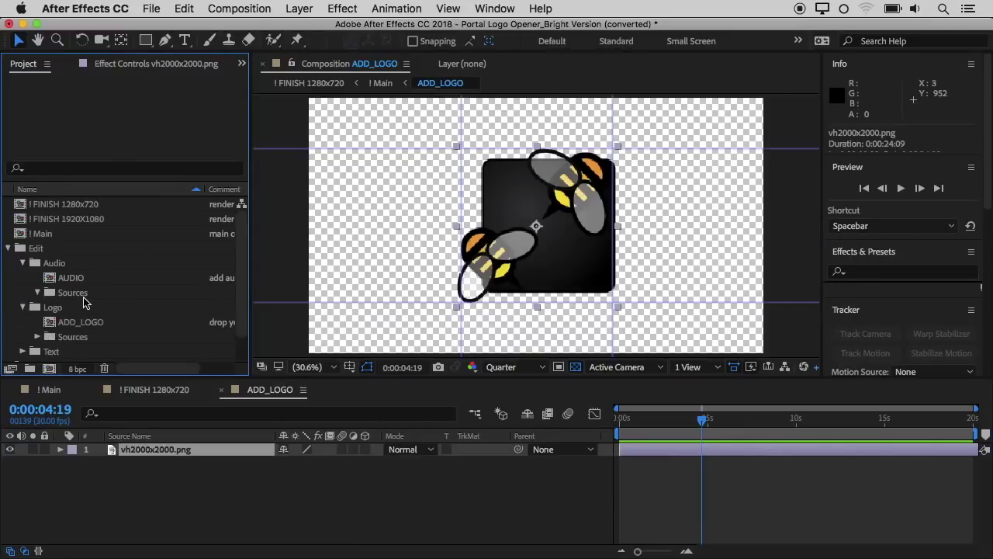
scroll(85, 302, "down", 2)
left_click(81, 295)
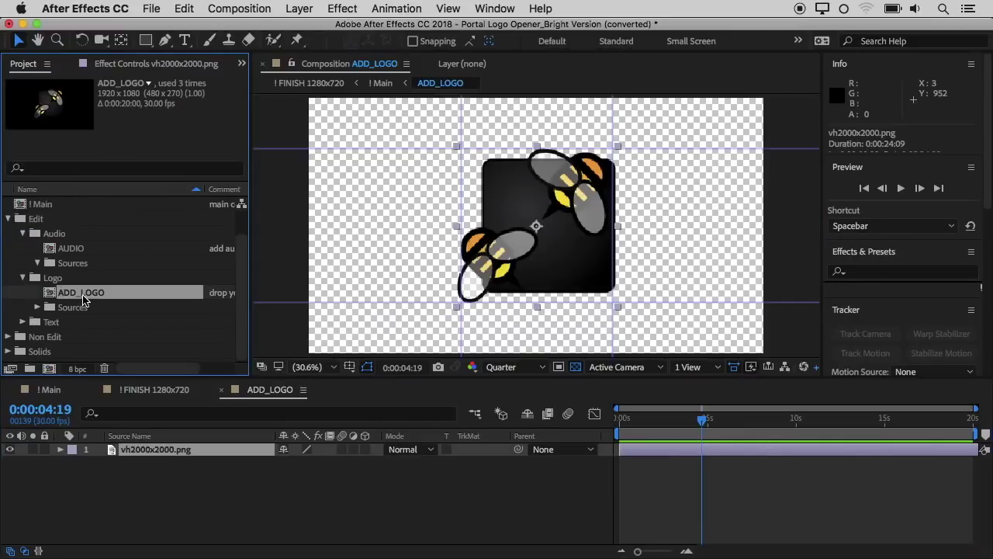
left_click(36, 307)
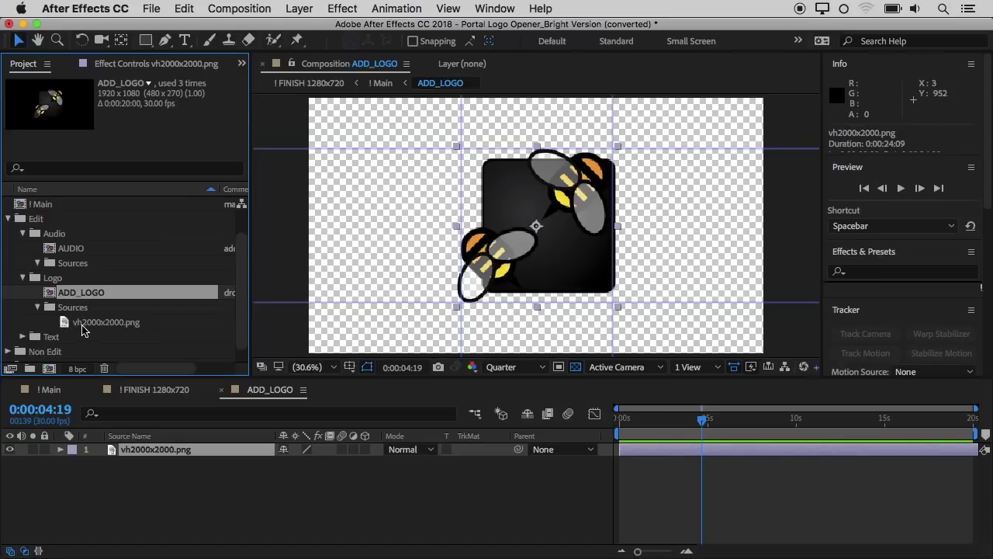
left_click(83, 325)
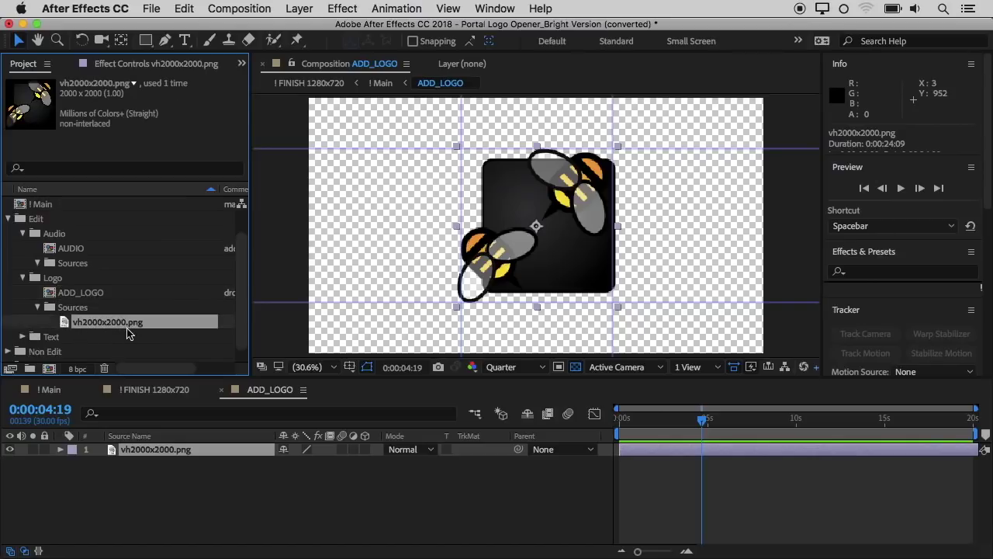
left_click(152, 10)
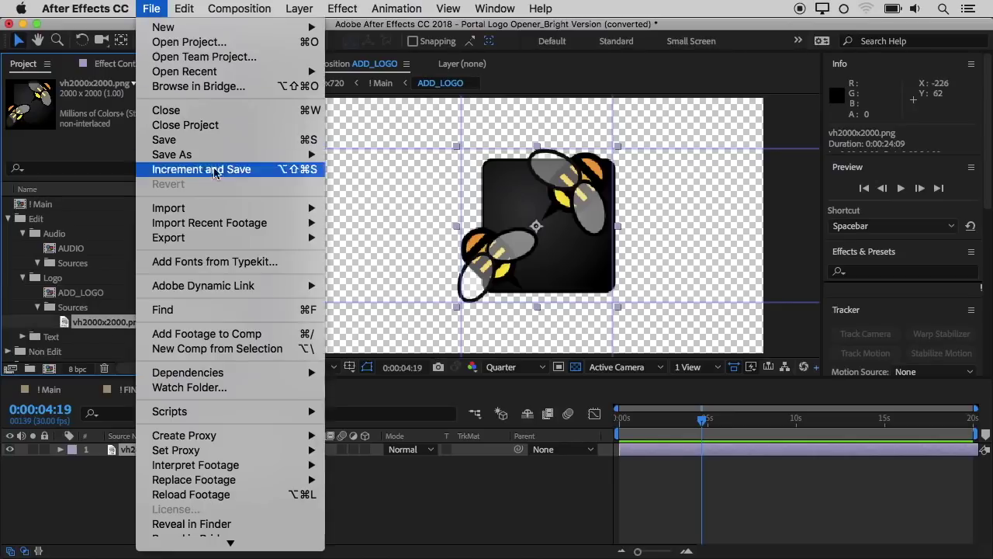
Import logo.png and add it as a layer in the ADD_LOGO composition
mouse_move(231, 213)
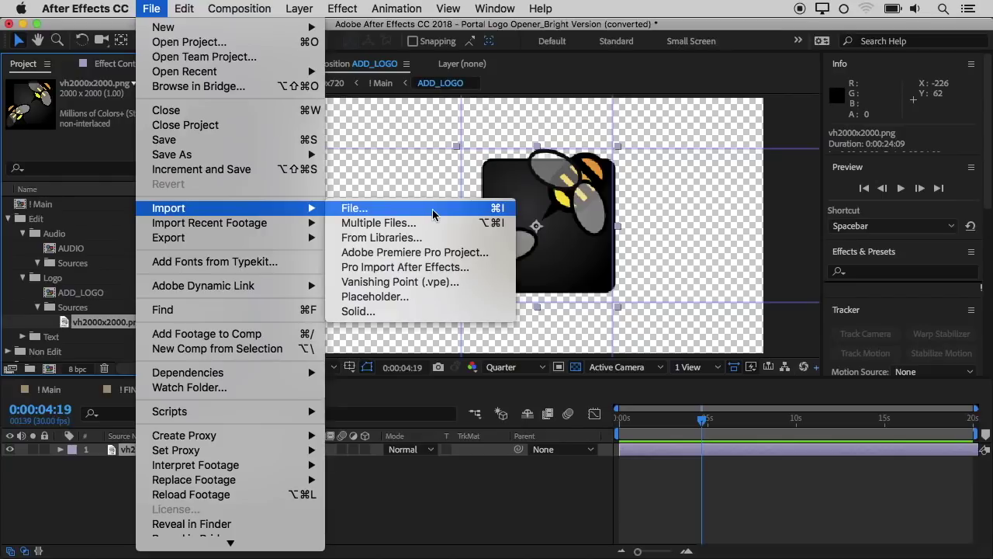
left_click(432, 208)
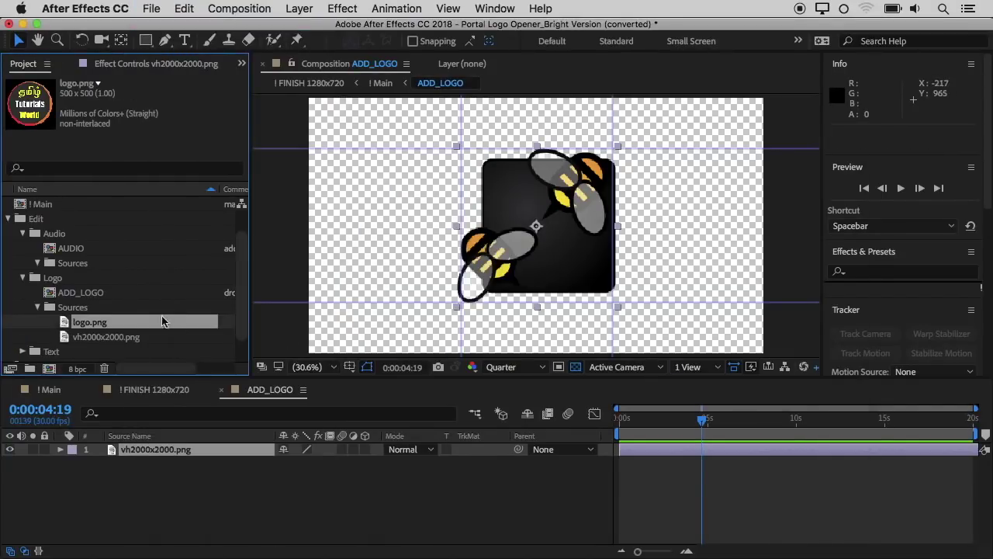
left_click_drag(127, 323, 159, 469)
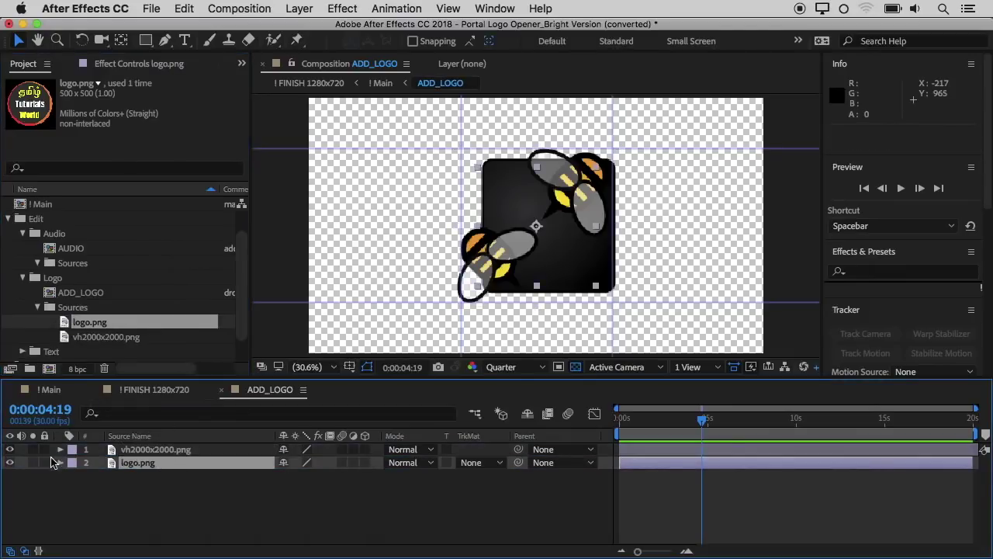
Hide the old vh2000x2000.png bee logo layer, keep logo.png visible, and return to Main
left_click(10, 450)
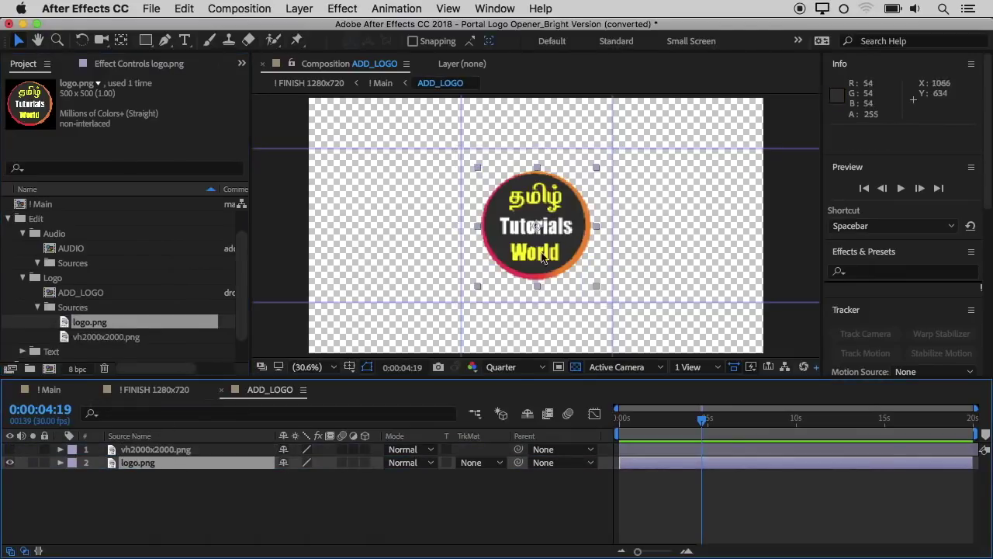
left_click(9, 462)
left_click(9, 463)
left_click(49, 390)
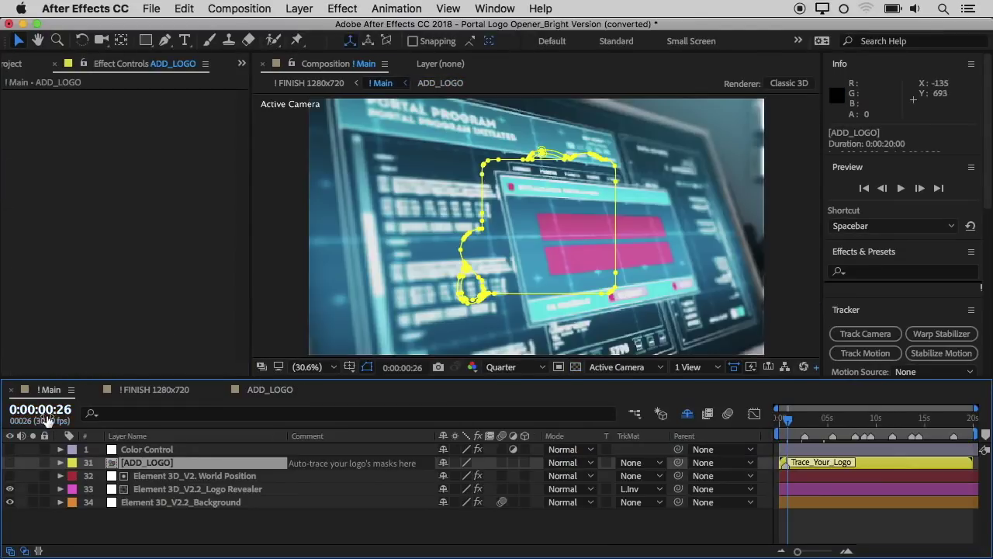
Expand the [ADD_LOGO] layer's masks and delete Mask 1, Mask 2 and Mask 3
left_click(61, 462)
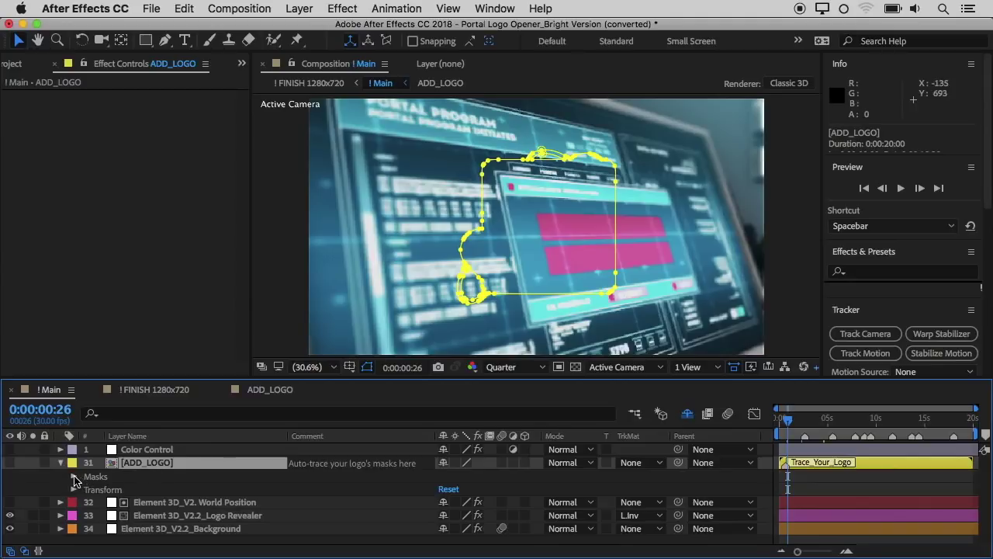
left_click(74, 479)
left_click(122, 490)
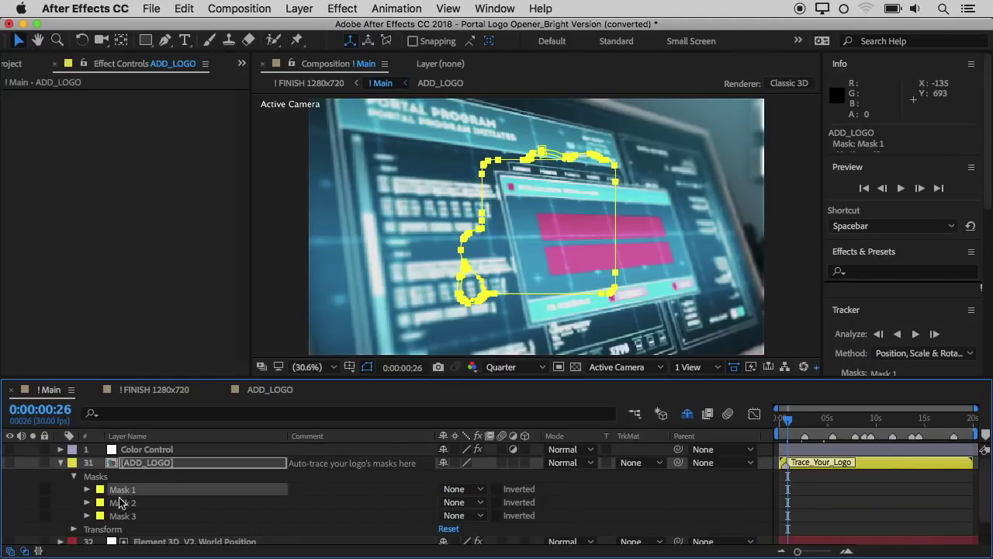
left_click(118, 504)
left_click(121, 517)
left_click(136, 491)
left_click(136, 502, "shift")
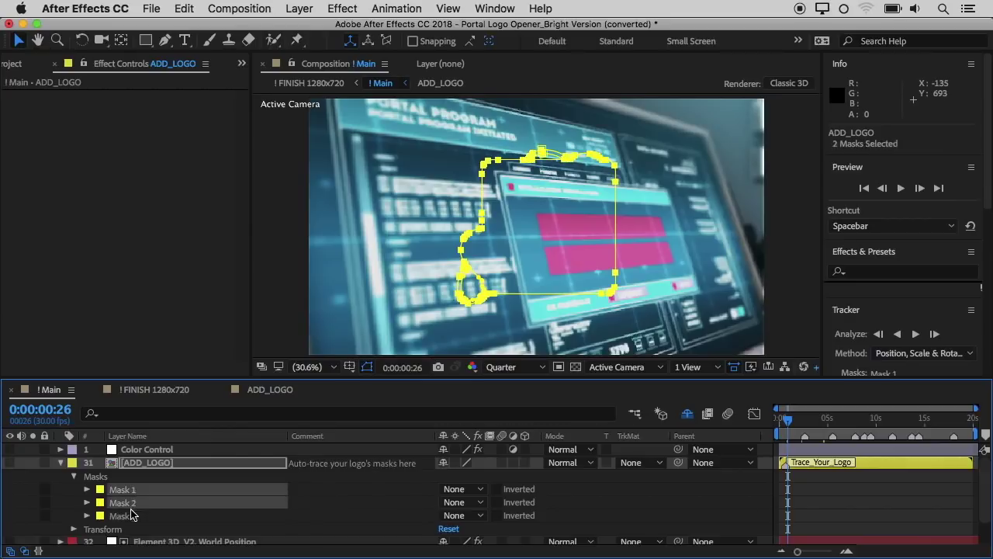
left_click(135, 516, "shift")
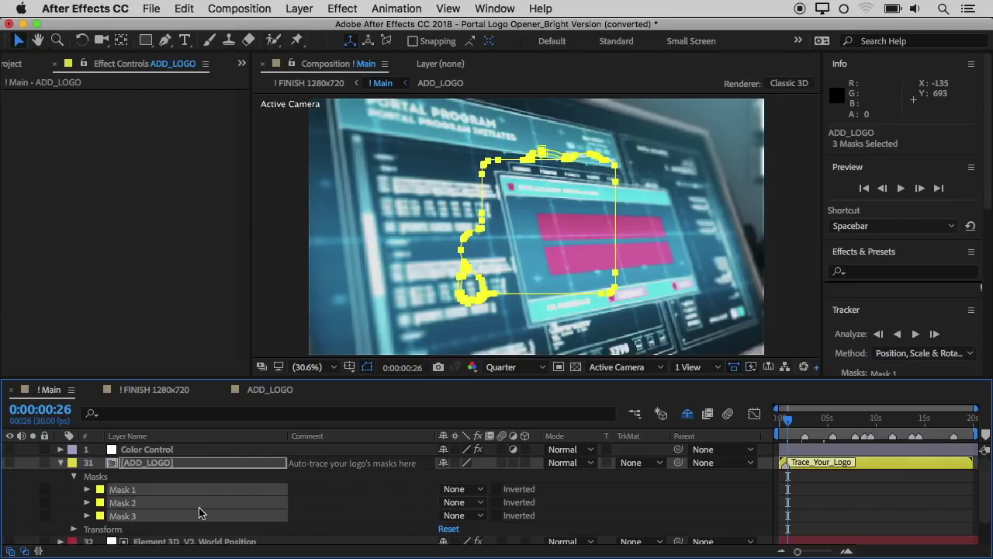
key("Delete")
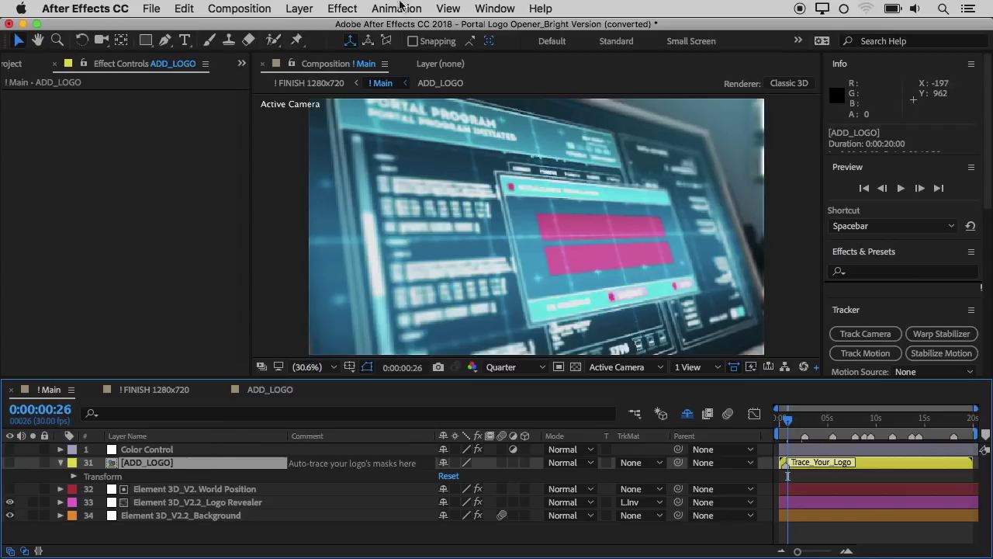
Auto-trace the ADD_LOGO layer's alpha channel on the current frame into a mask
left_click(299, 10)
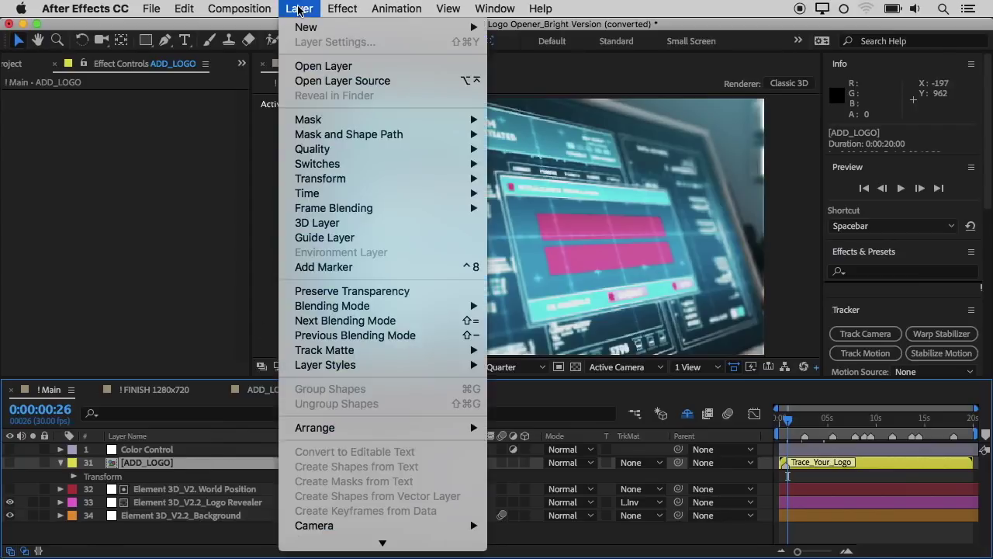
scroll(342, 415, "down", 1)
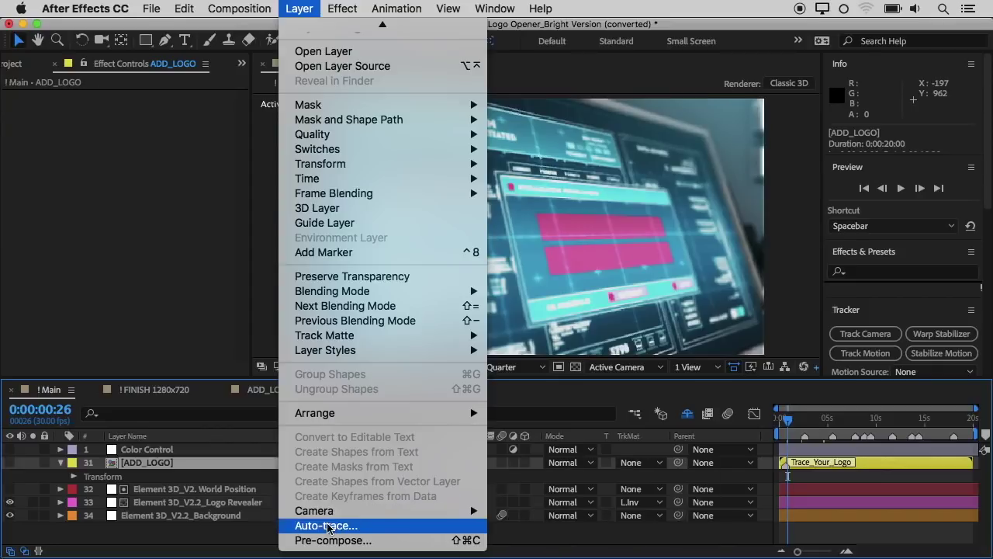
left_click(385, 529)
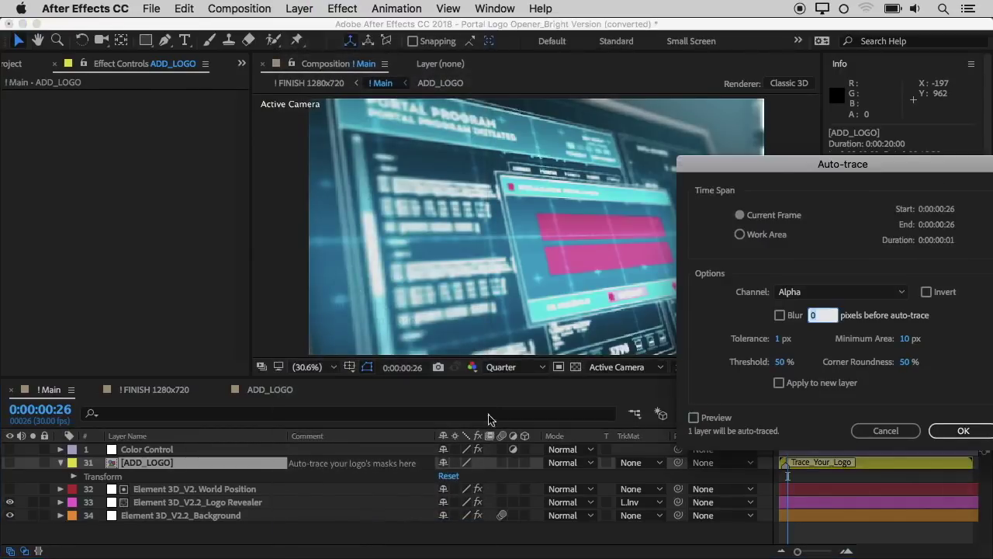
mouse_move(798, 164)
left_mouse_down()
mouse_move(528, 164)
mouse_move(465, 149)
left_mouse_up()
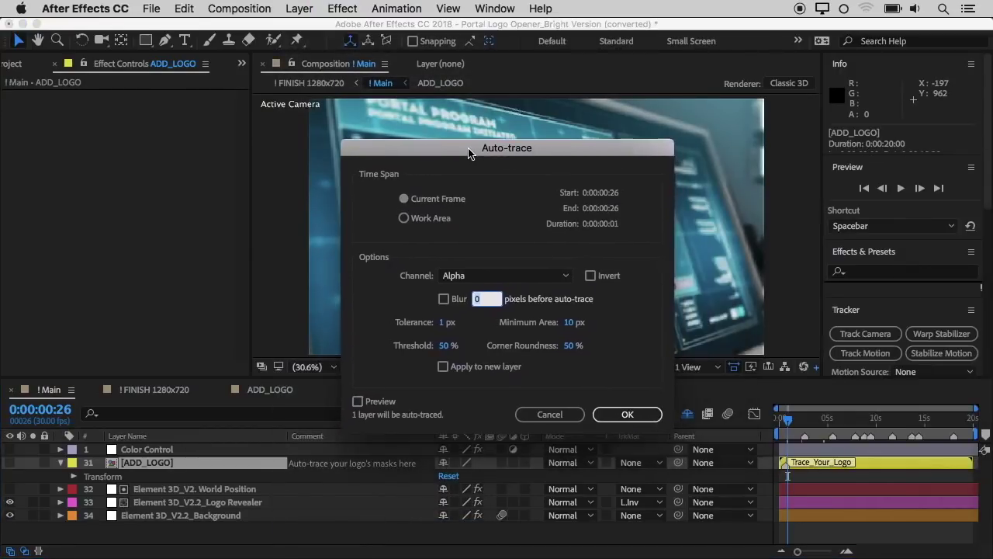
left_click(614, 414)
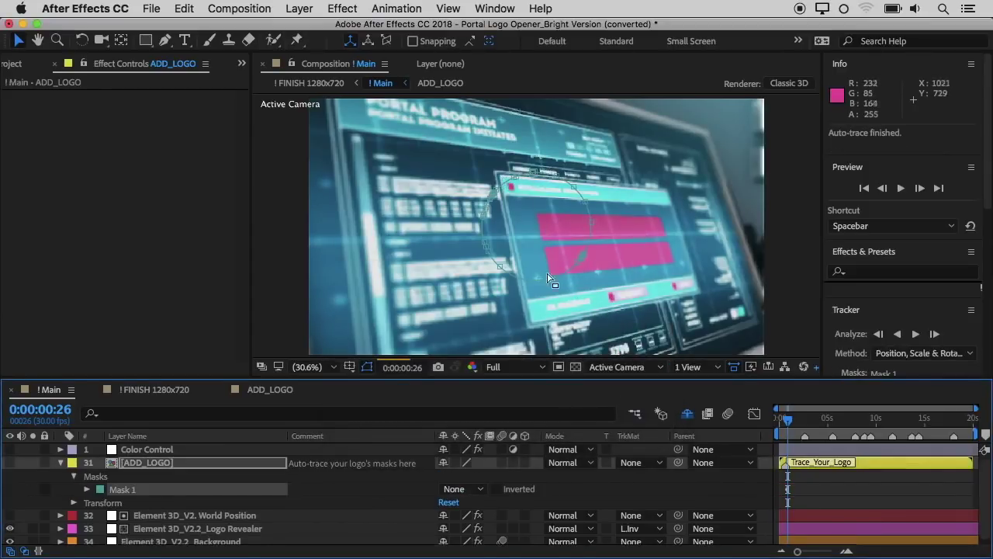
Check the traced logo in the ADD_LOGO comp, then return to Main and select the Text folder
left_click(261, 394)
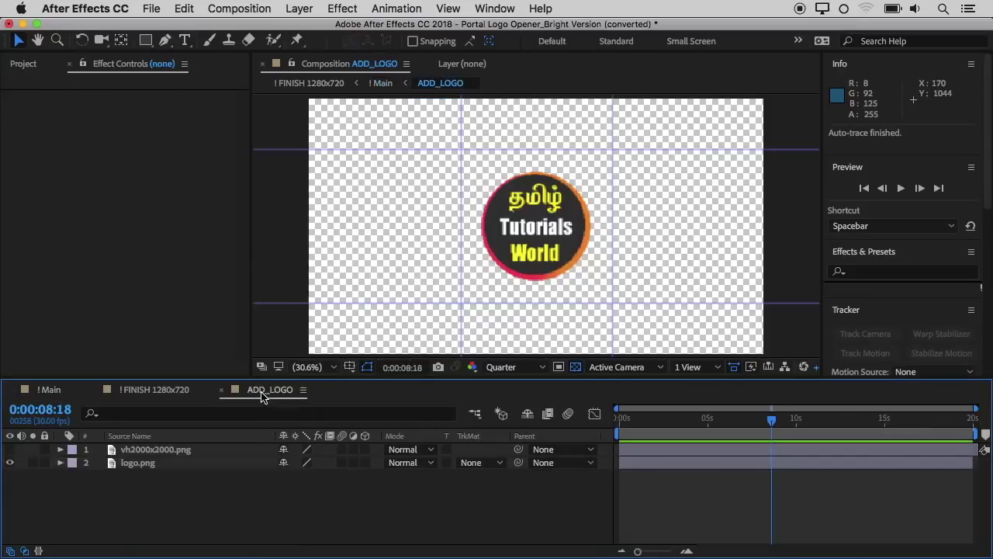
left_click(51, 391)
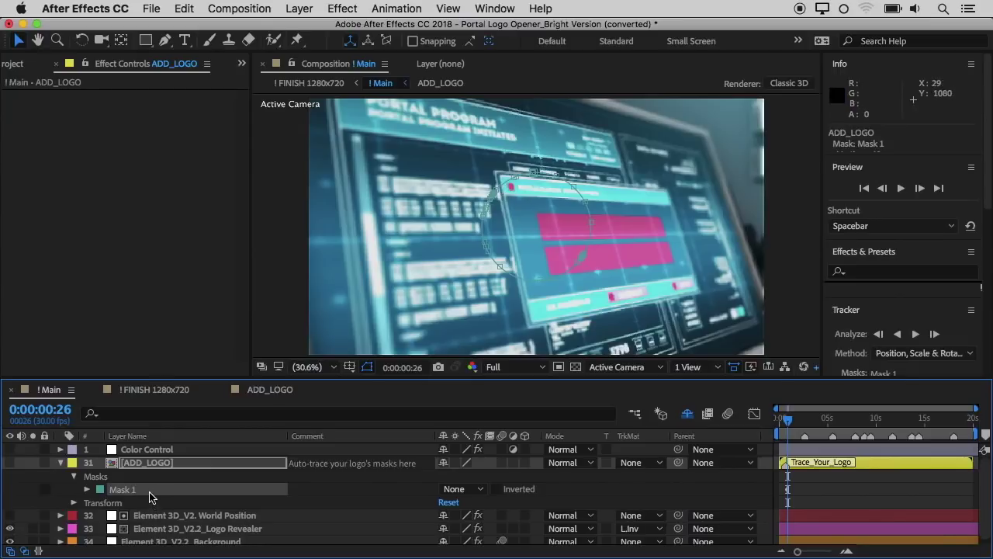
left_click(56, 281)
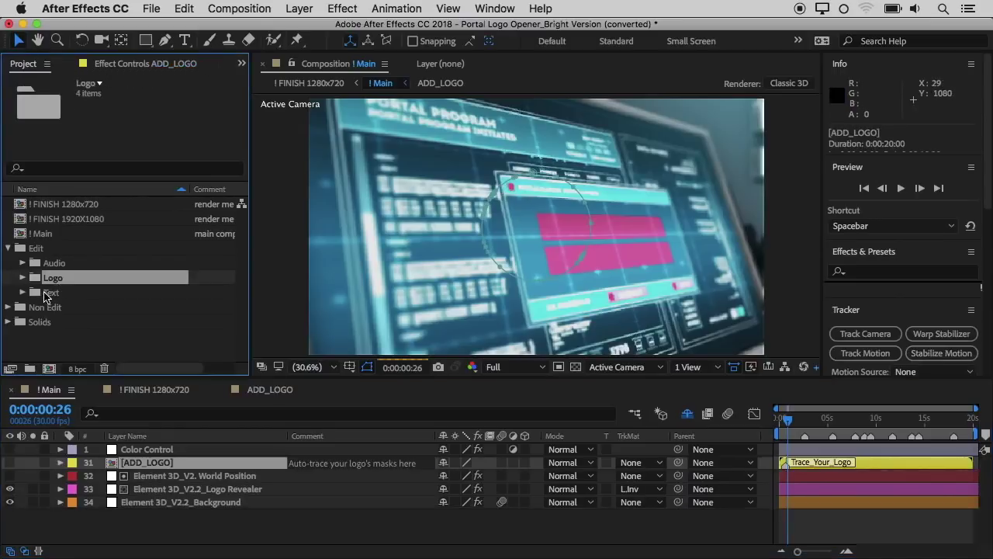
left_click(47, 294)
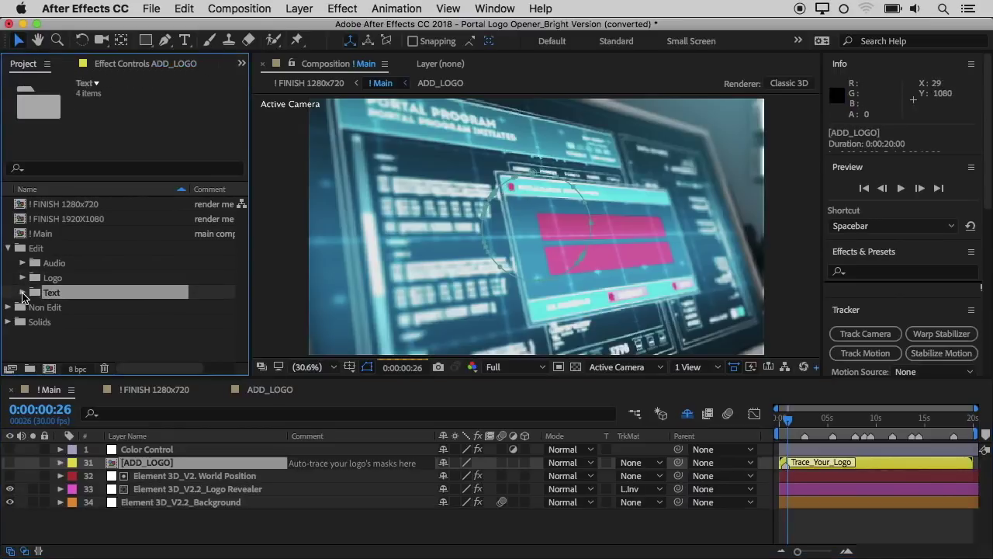
Expand the Text folder, open the ADD_TEXT_01 composition, then return to the Main timeline
left_click(23, 293)
scroll(139, 314, "down", 1)
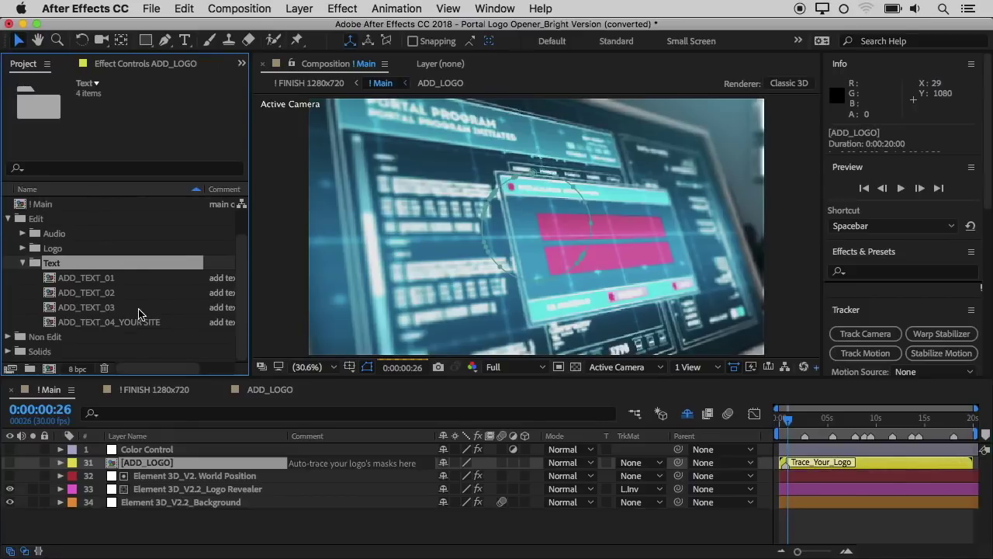
left_click(83, 281)
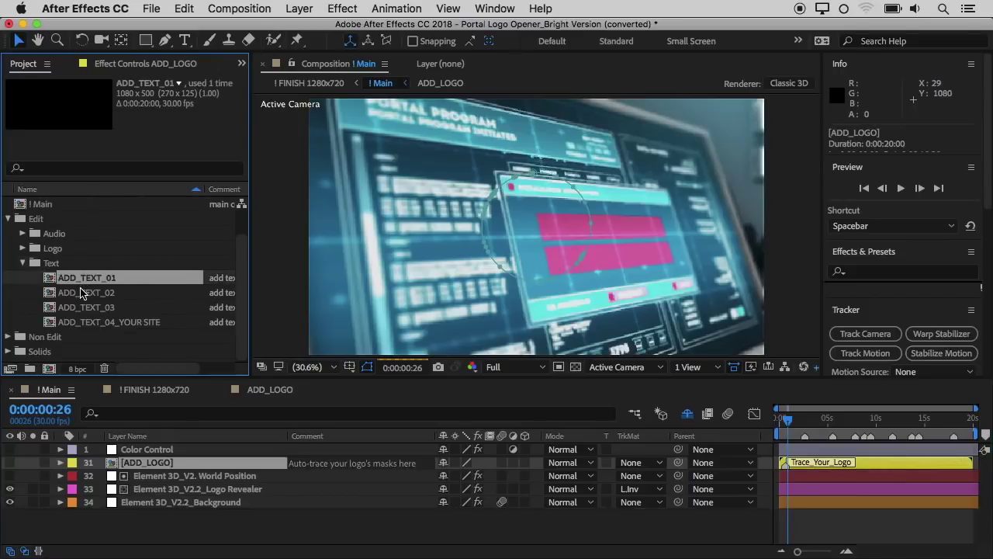
left_click(84, 307)
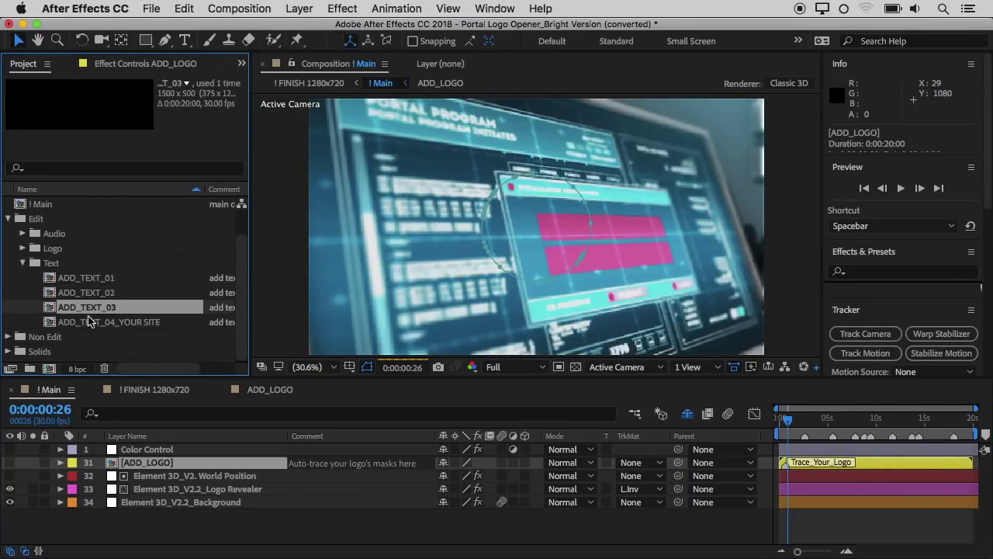
left_click(88, 321)
double_click(87, 281)
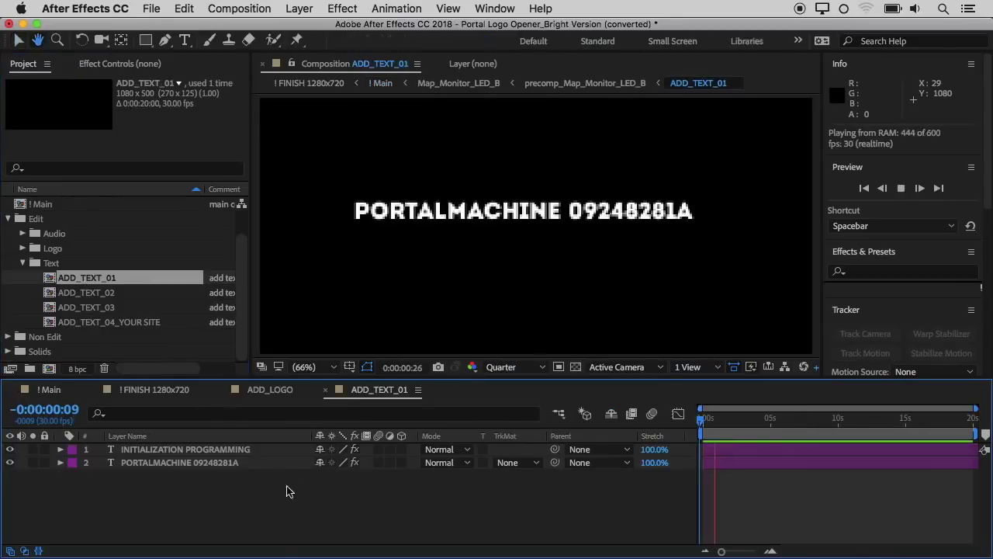
left_click(710, 419)
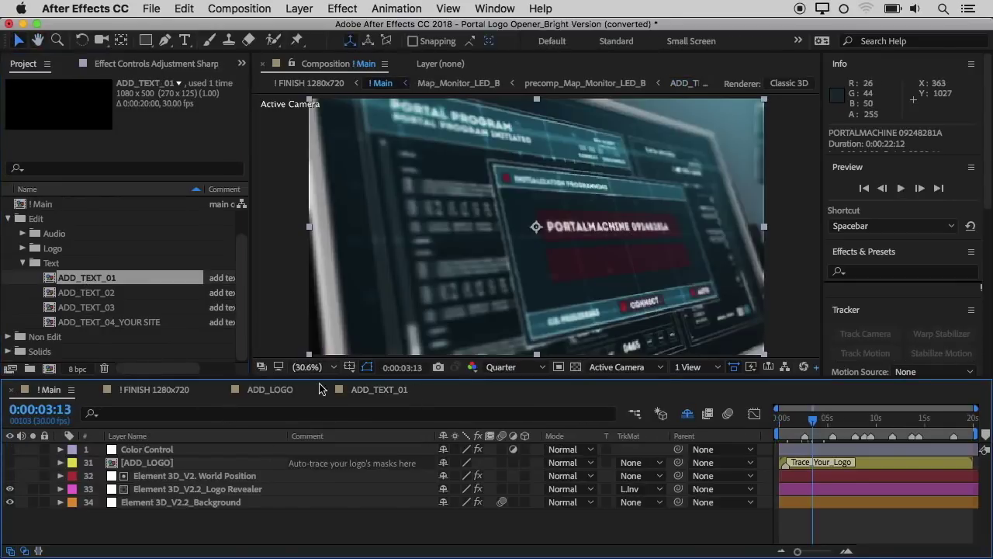
Replace the ADD_TEXT_01 text PORTALMACHINE 09248281A with TAMIL TUTORIALS WORLD
left_click(378, 389)
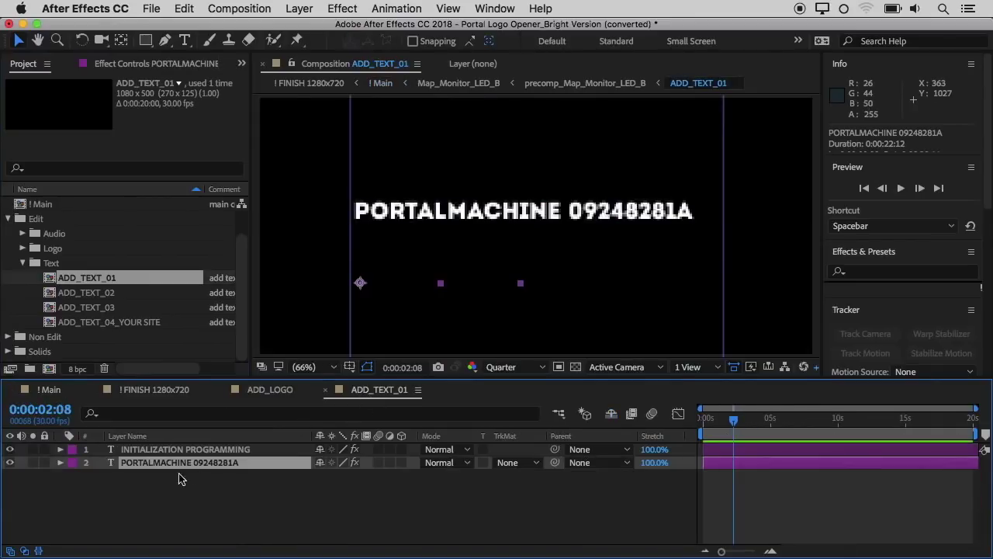
double_click(518, 211)
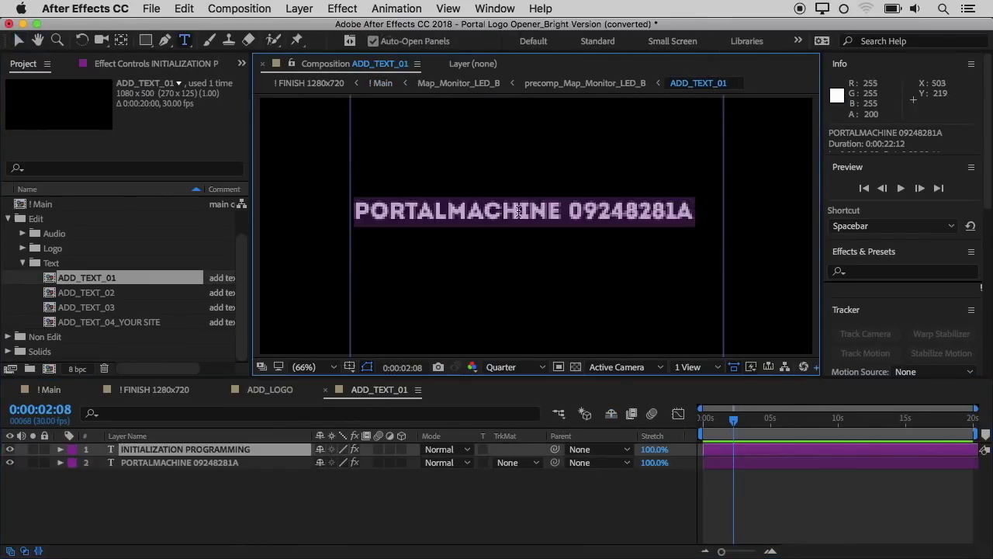
type("TAMIL TUTORIALS WORLD")
left_click(178, 454)
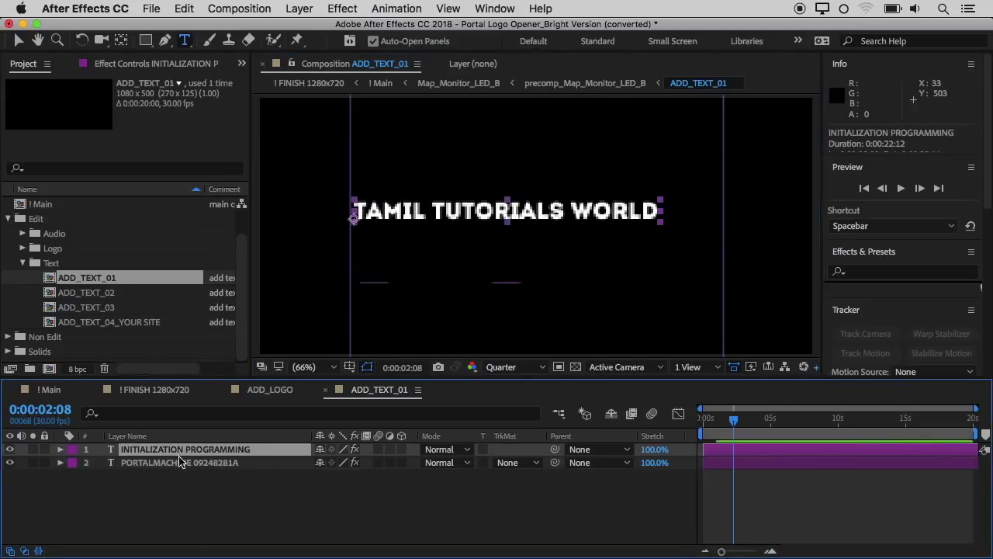
left_click(178, 462)
Check the new text in the Main composition, then open ADD_TEXT_02
left_click(49, 392)
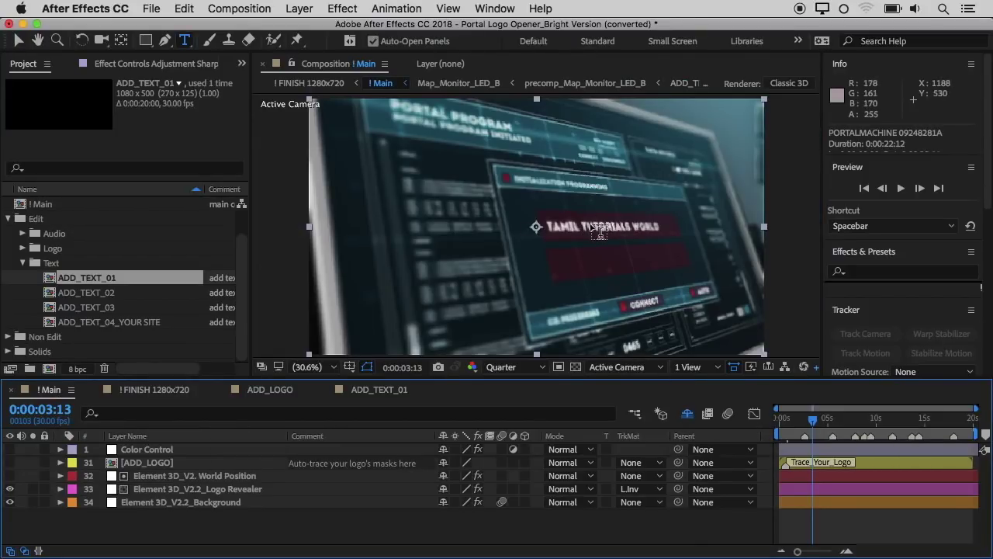
key("Page_Up")
key("Page_Up")
key("Page_Up")
key("Page_Up")
key("Page_Up")
key("Page_Up")
key("Page_Up")
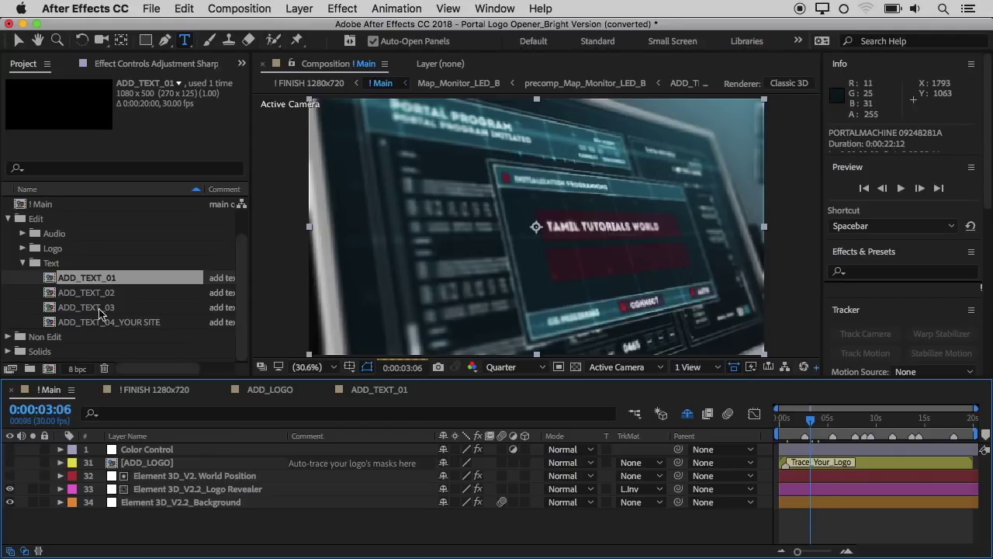
double_click(87, 293)
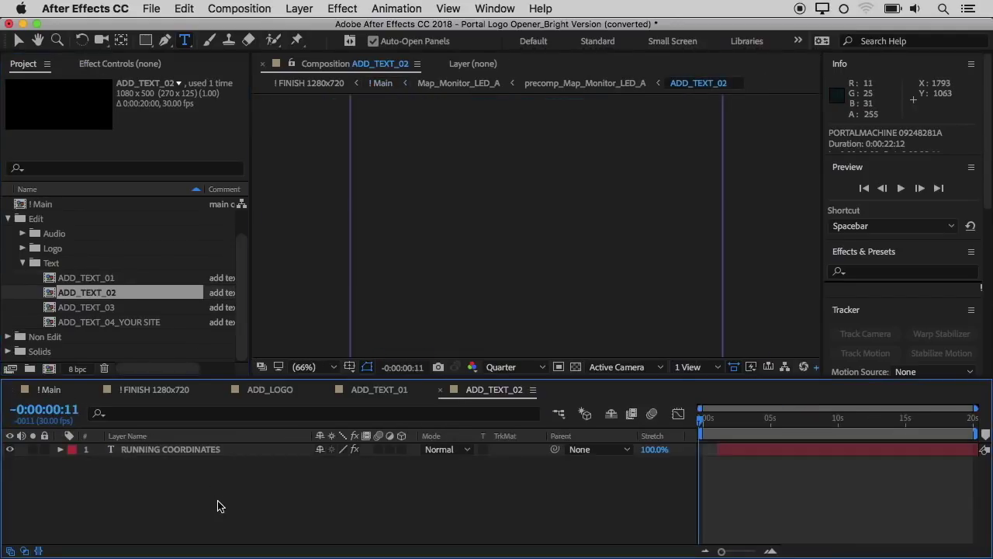
Preview the RUNNING COORDINATES text animation in ADD_TEXT_02
left_click(190, 451)
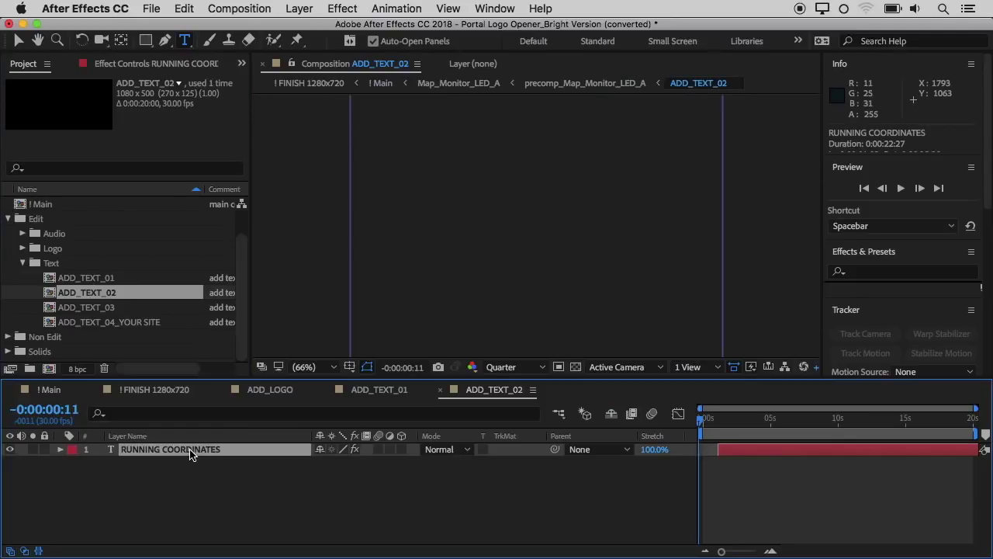
key("space")
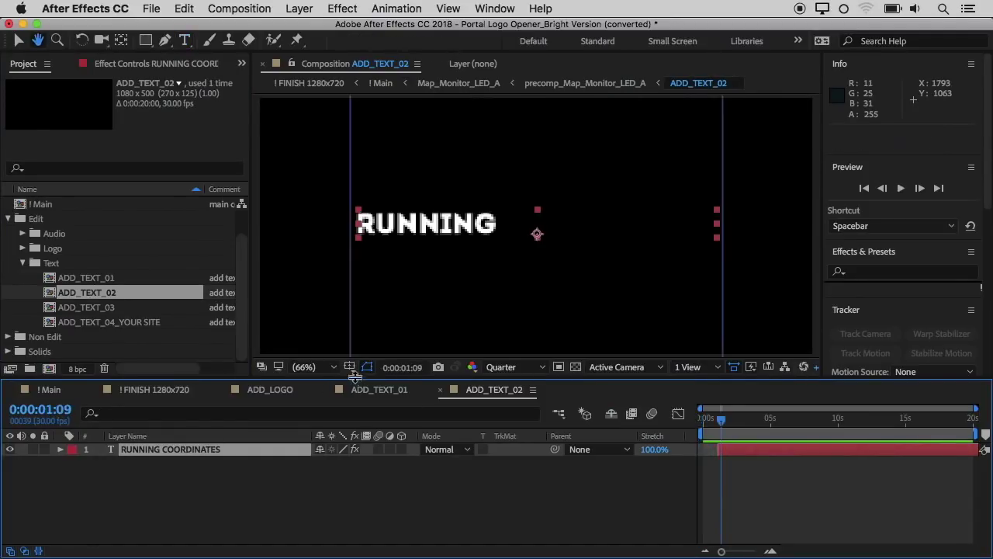
left_click(303, 367)
In ADD_TEXT_03, replace PORTAL LOGO ACTIVE! with a person's name
left_click(312, 324)
key("super+t")
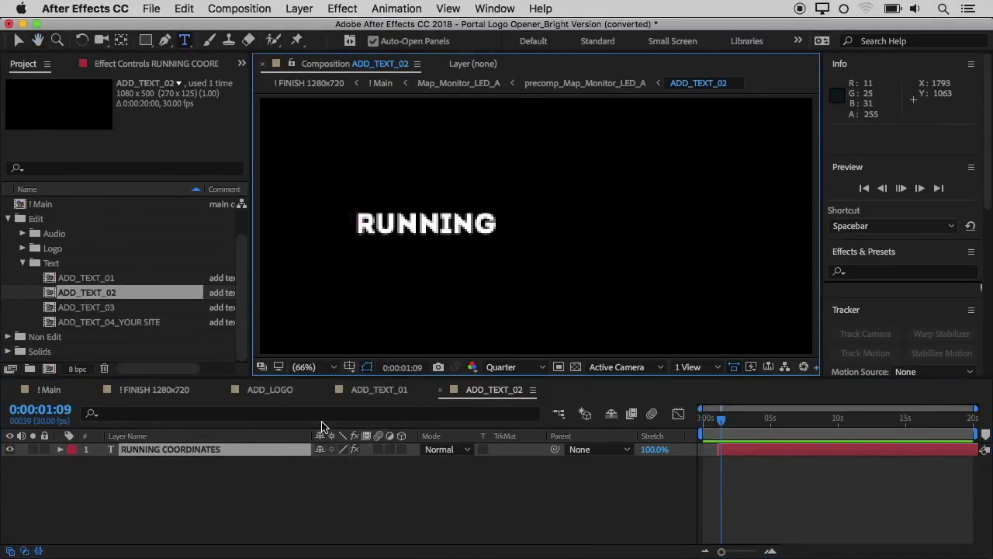
key("space")
key("space")
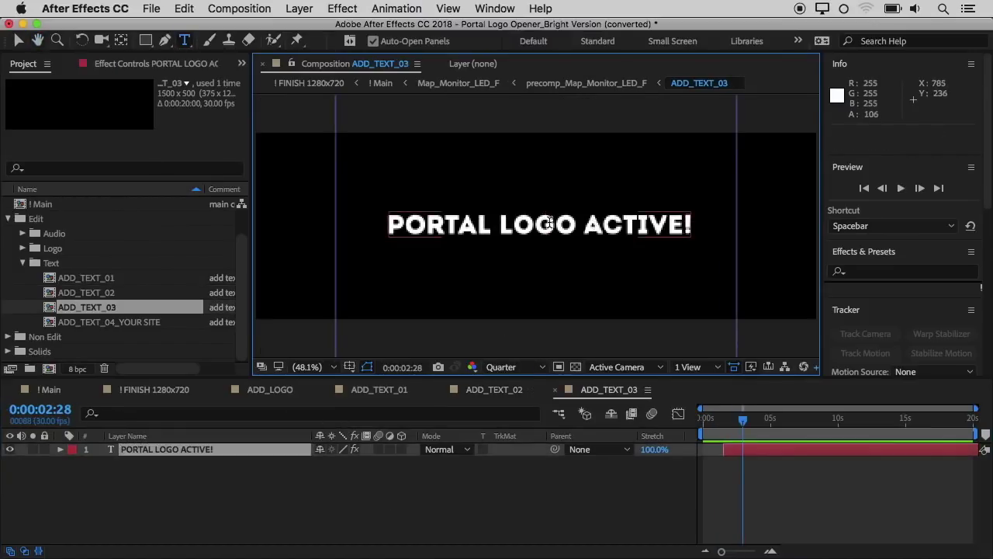
triple_click(548, 224)
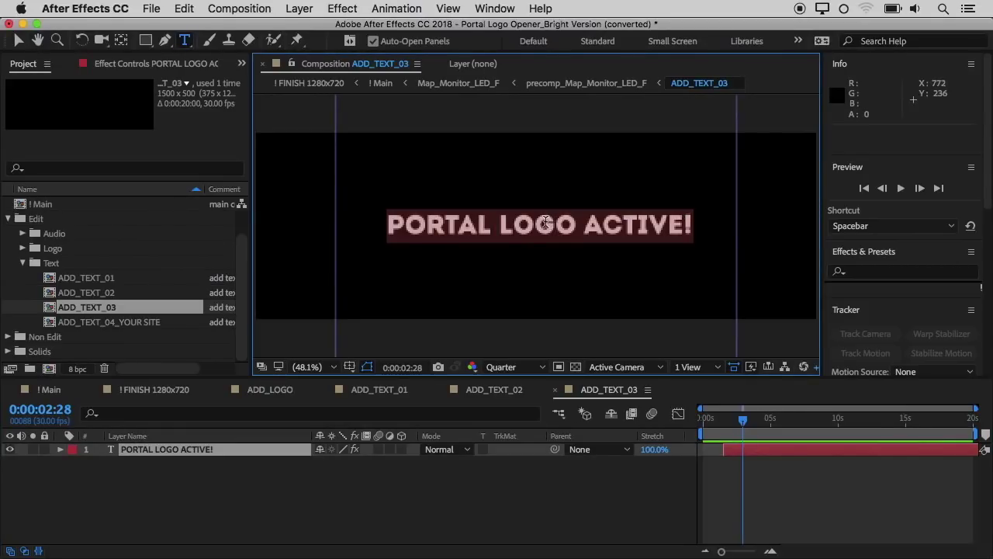
type("Ganesh")
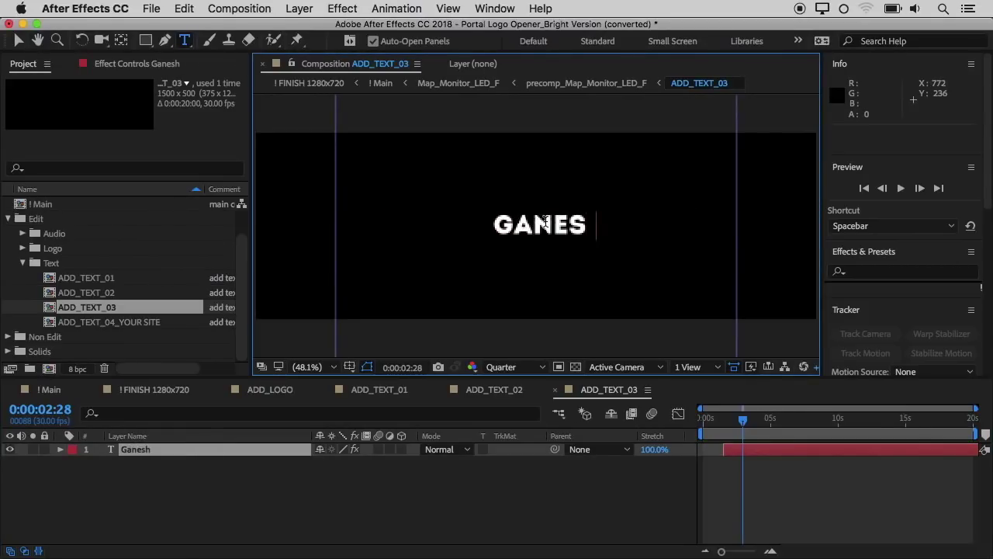
double_click(138, 322)
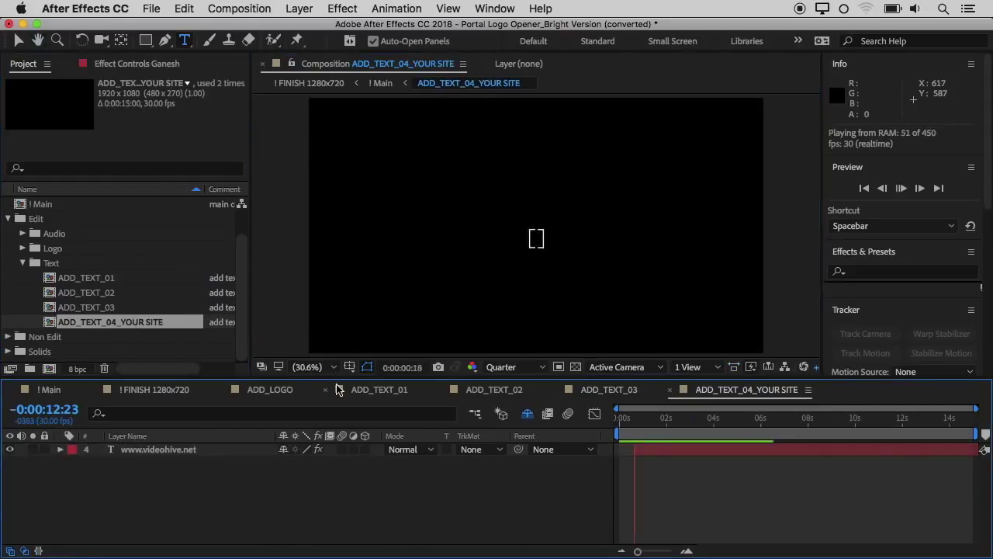
left_click(145, 456)
key("Return")
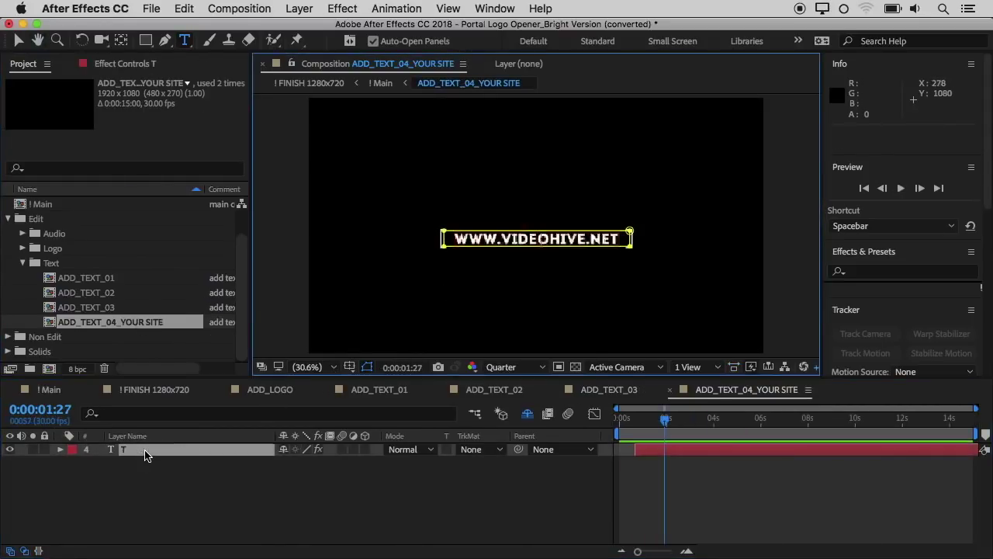
type("Tamil Tutorials World")
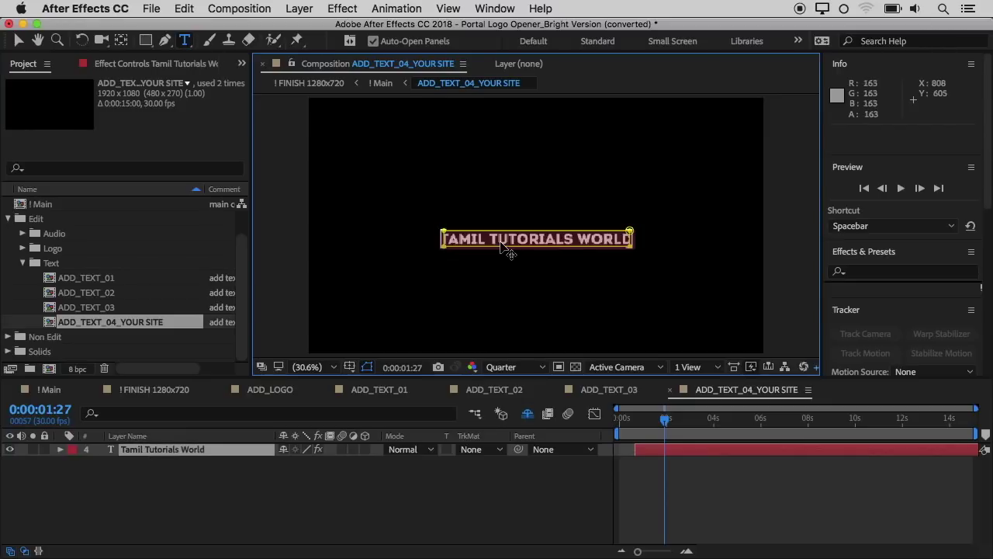
left_click(419, 390)
Clear the layer selection in ADD_TEXT_01 and return to the ! Main composition
left_click(233, 449)
left_click(226, 463)
left_click(213, 500)
left_click(49, 390)
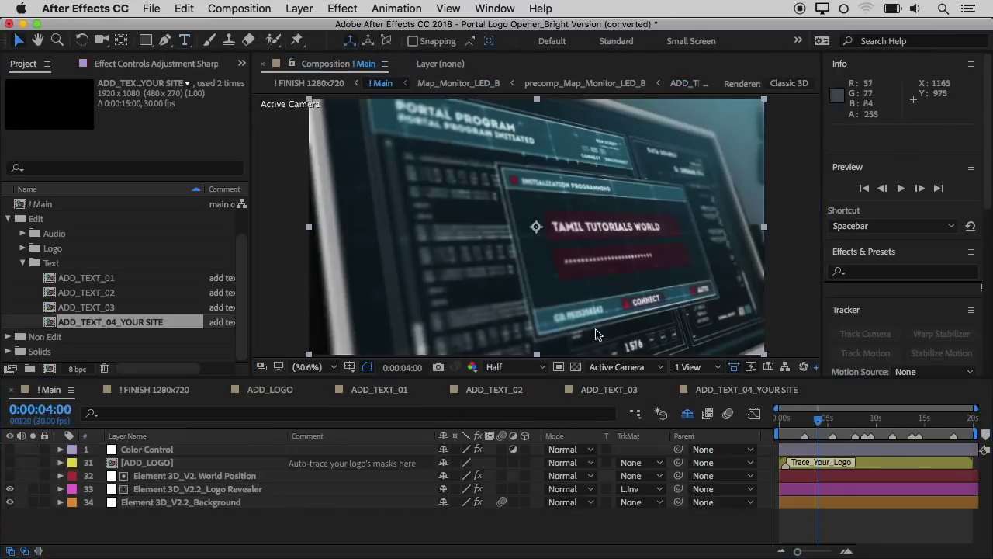
Scrub through the Main animation to review the new logo and texts
left_click_drag(824, 422, 852, 423)
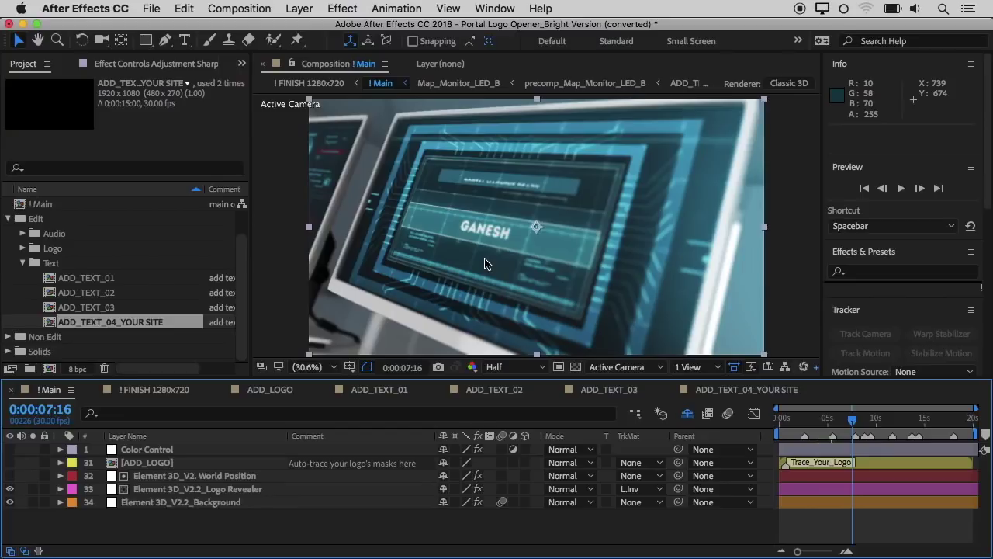
left_click(887, 423)
left_click(902, 423)
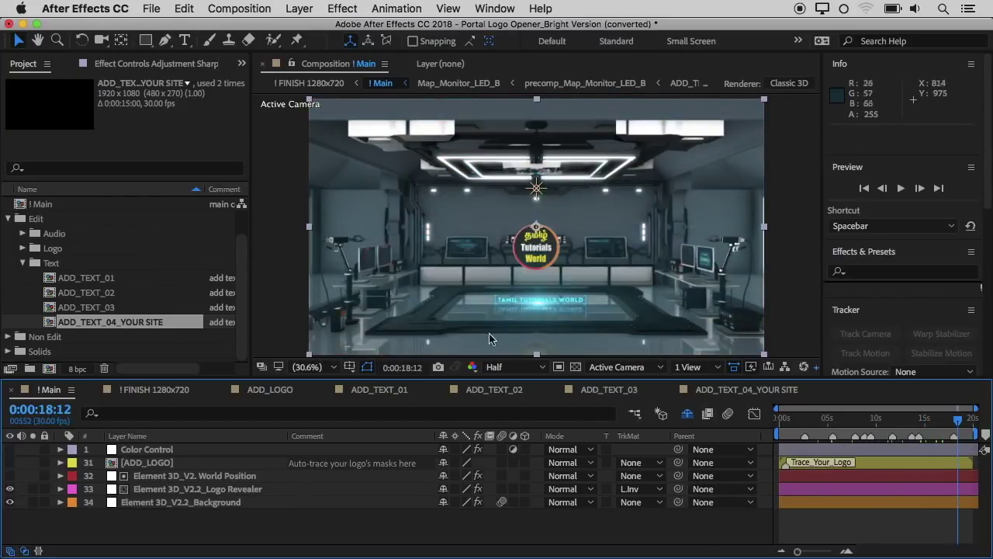
Set the viewer magnification to 50% and open the Color Control layer
left_click(319, 368)
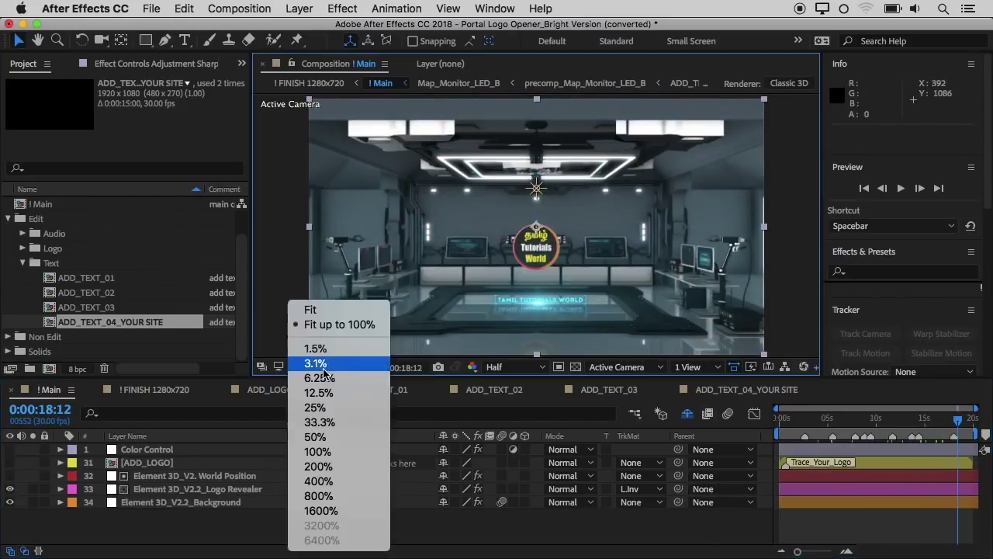
left_click(315, 437)
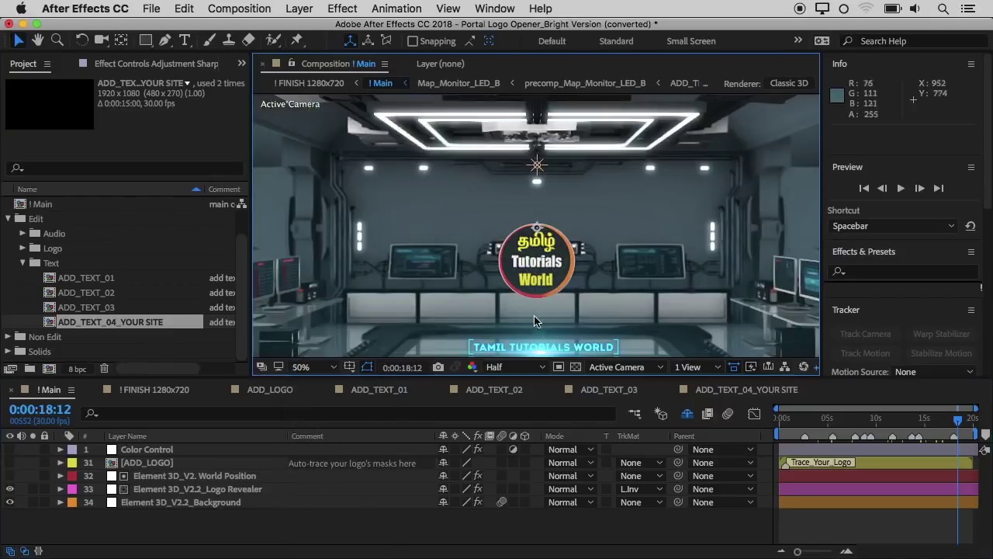
scroll(535, 310, "down", 3)
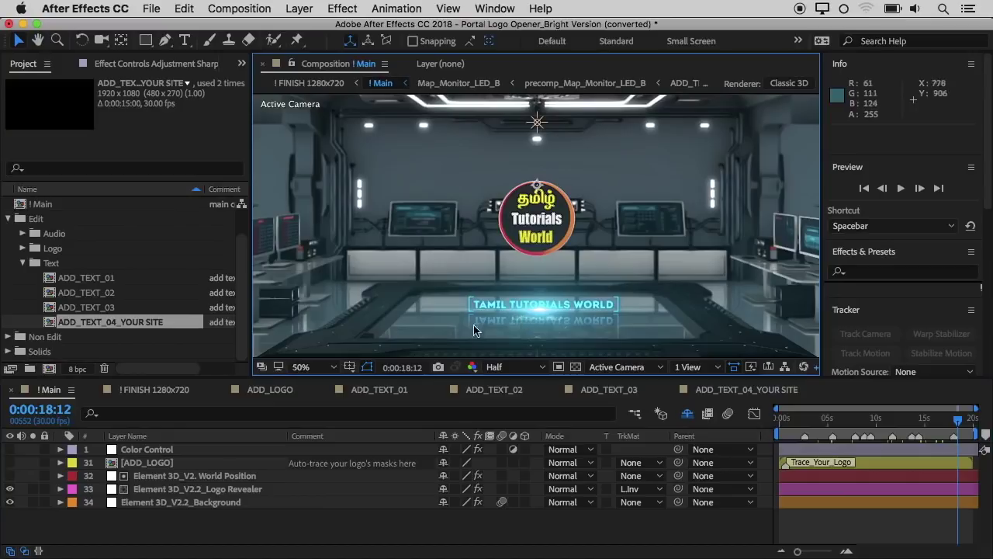
double_click(147, 450)
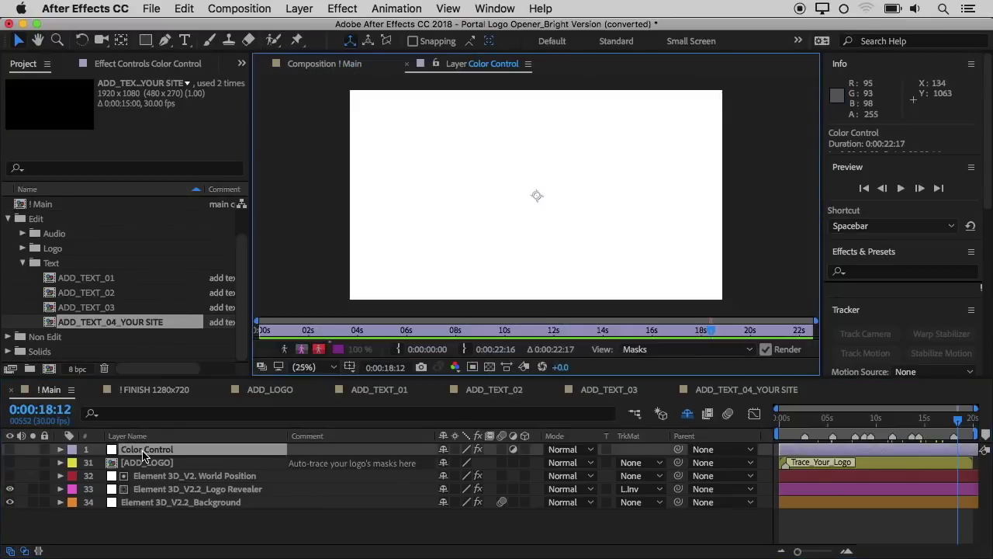
Inspect the Graphic LED_Color effects and move to the frame showing the red LED bar
left_click(129, 65)
left_click(323, 63)
key("space")
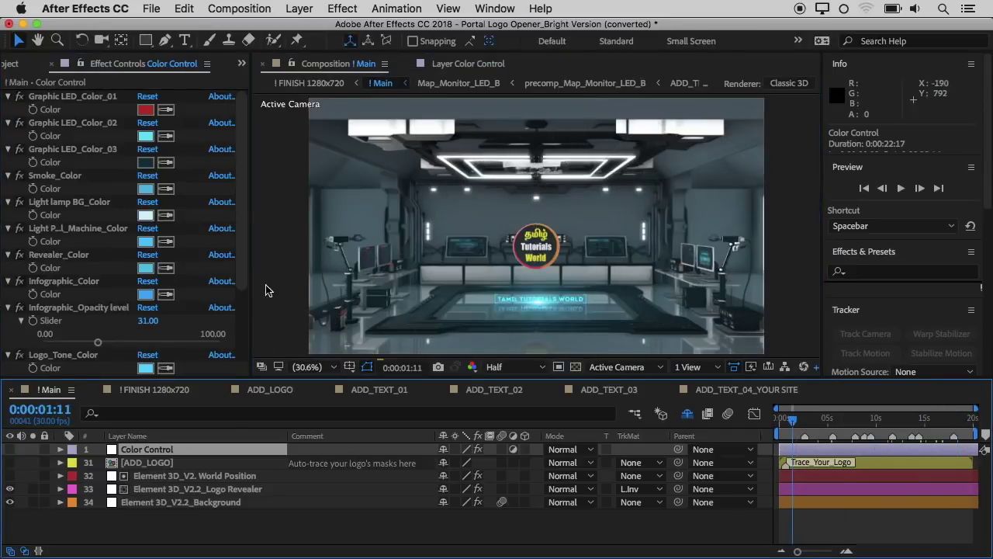
left_click(69, 98)
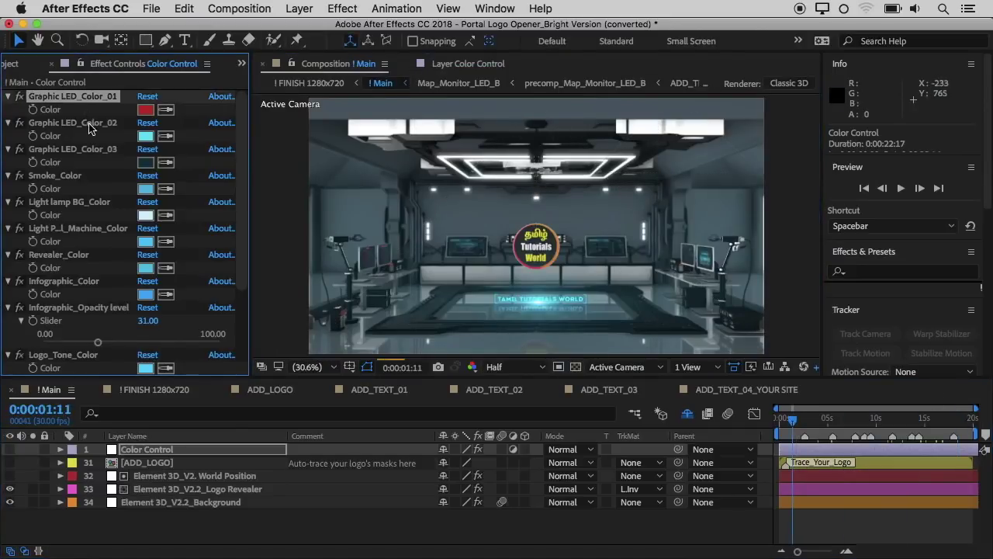
left_click(87, 123)
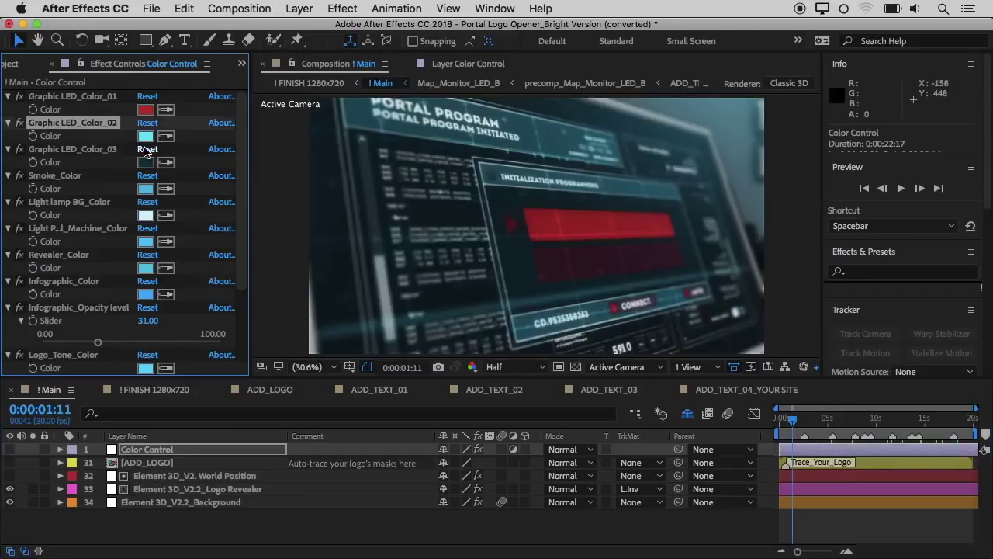
left_click_drag(793, 419, 802, 420)
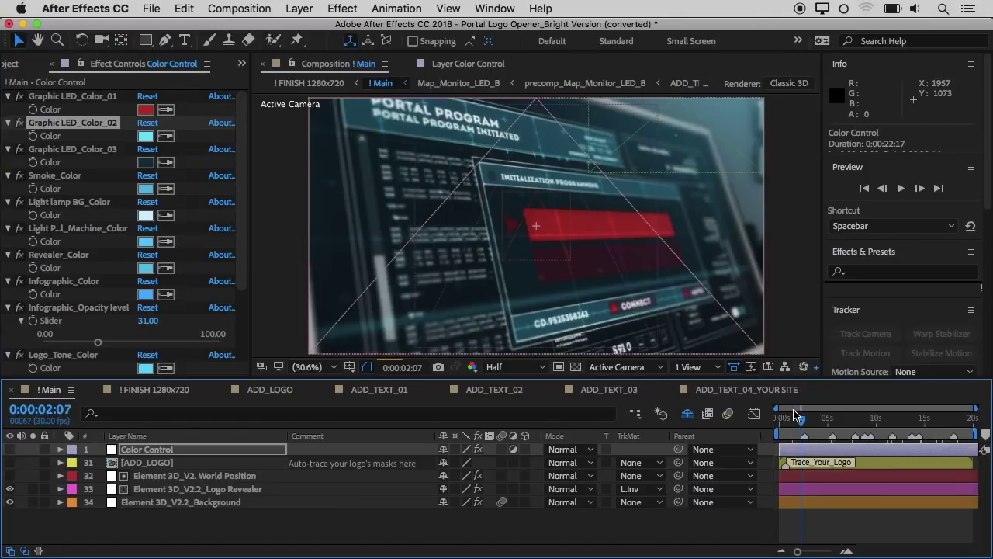
left_click(74, 99)
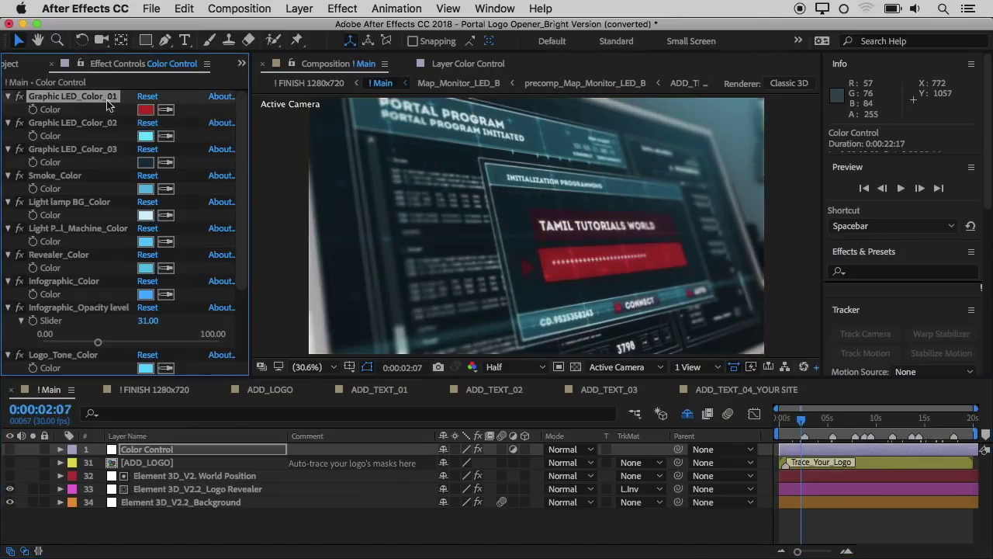
Try blue and green for Graphic LED_Color_01, then cancel to keep it red
left_click(146, 110)
left_click_drag(714, 281, 681, 313)
left_click(833, 411)
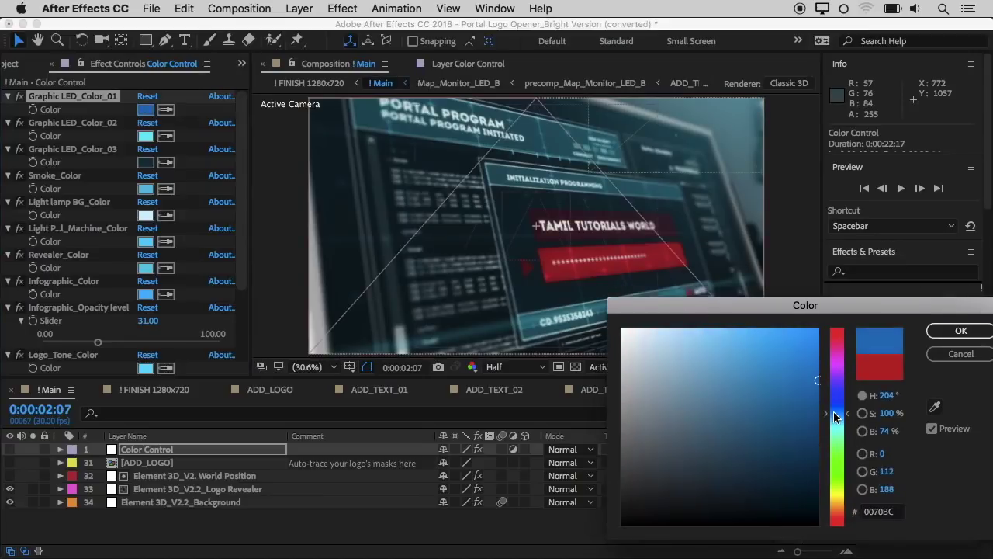
left_click_drag(830, 305, 808, 309)
left_click(815, 451)
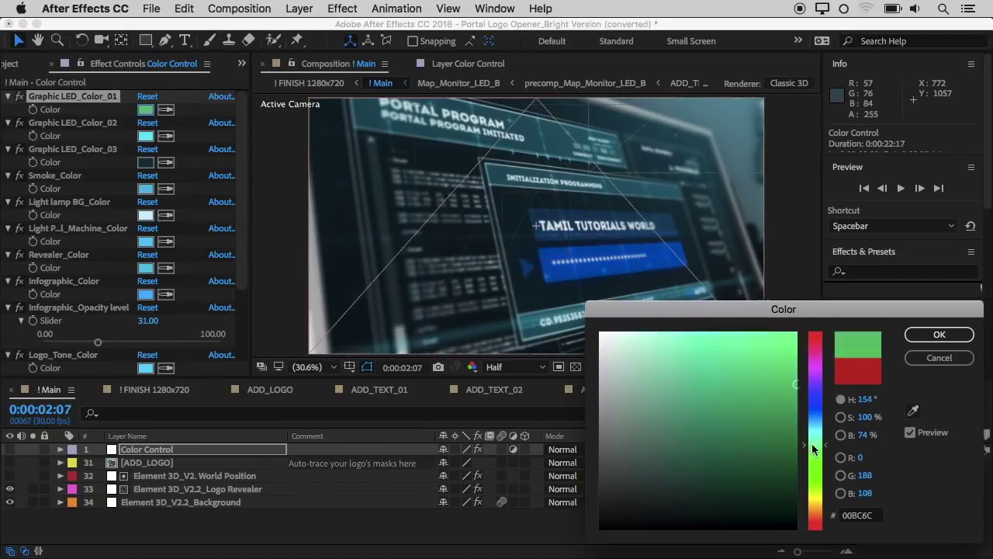
left_click_drag(663, 313, 651, 321)
left_click(926, 365)
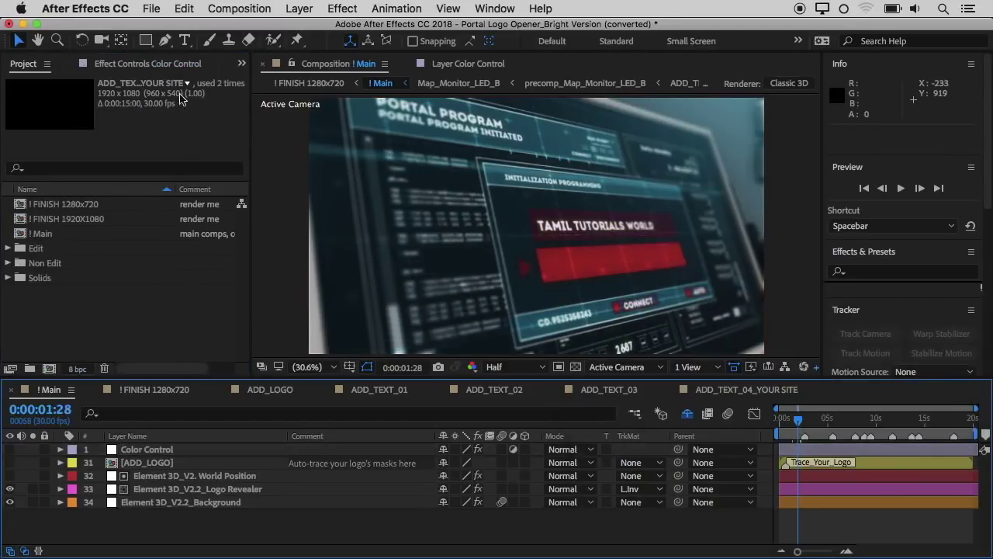
Add the Main composition to the Render Queue via File > Export
left_click(151, 8)
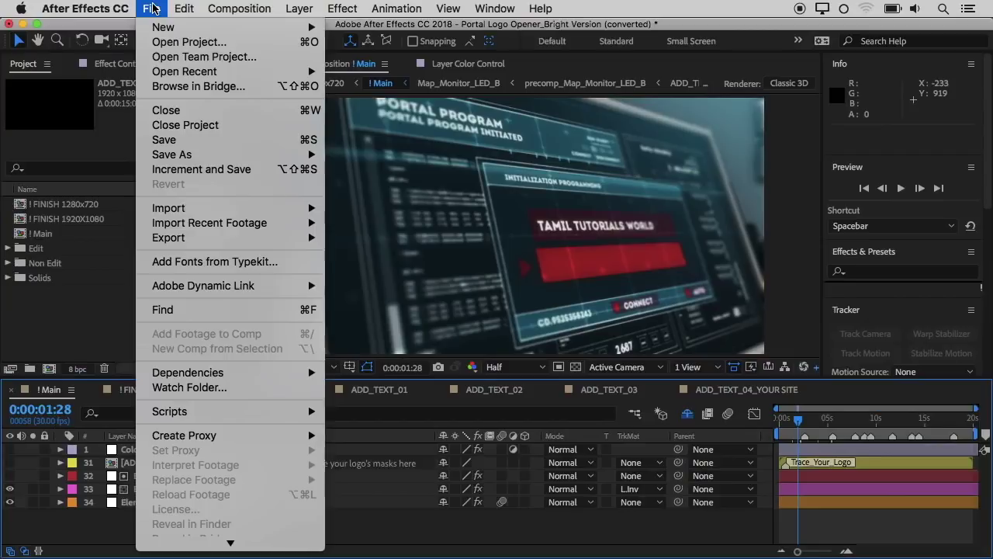
mouse_move(207, 242)
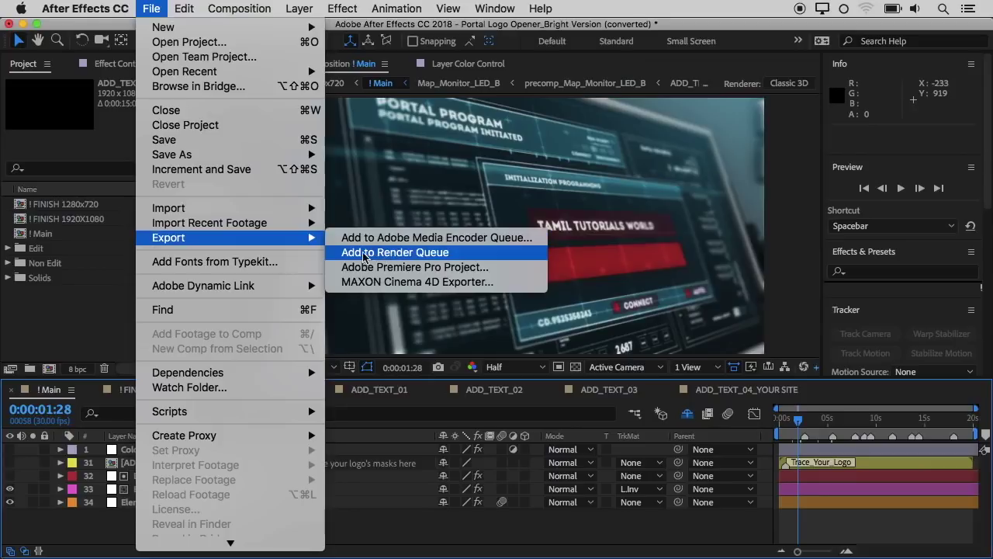
left_click(462, 257)
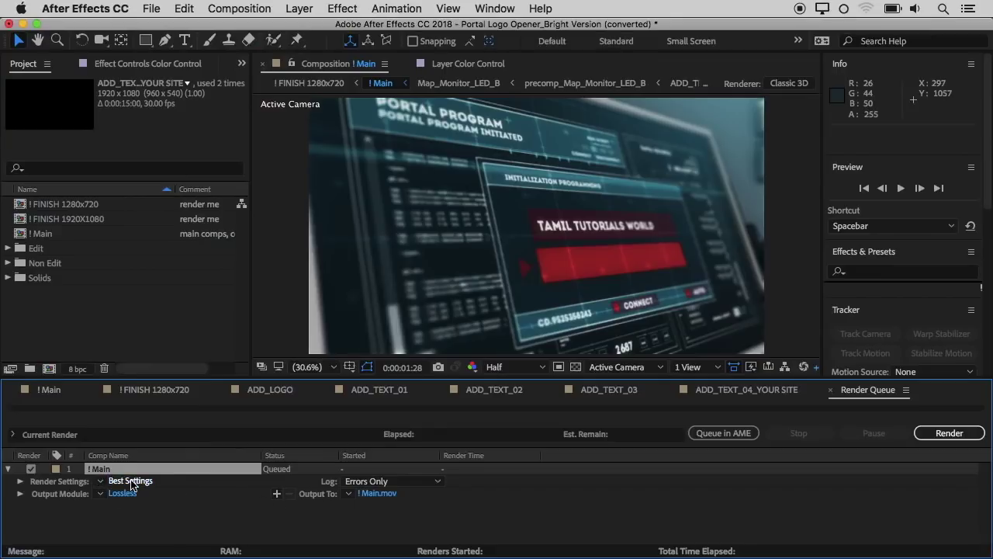
Apply Best Settings as the render settings for the queued Main item
left_click(131, 482)
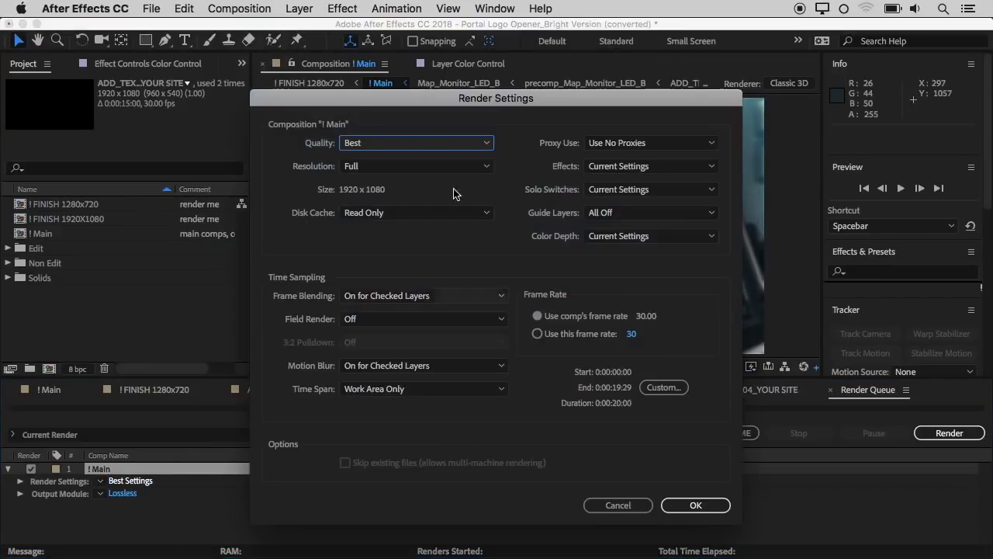
left_click_drag(475, 100, 449, 104)
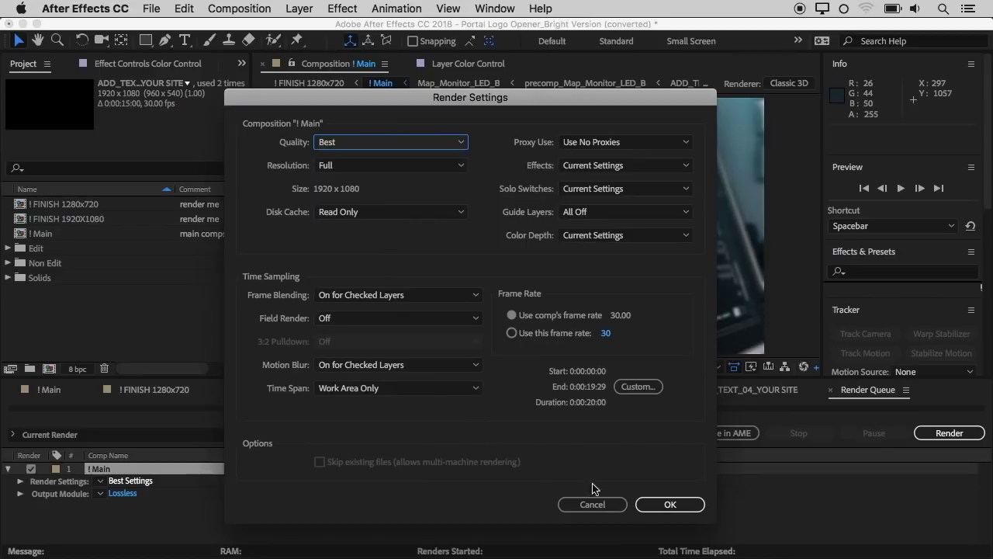
left_click(669, 505)
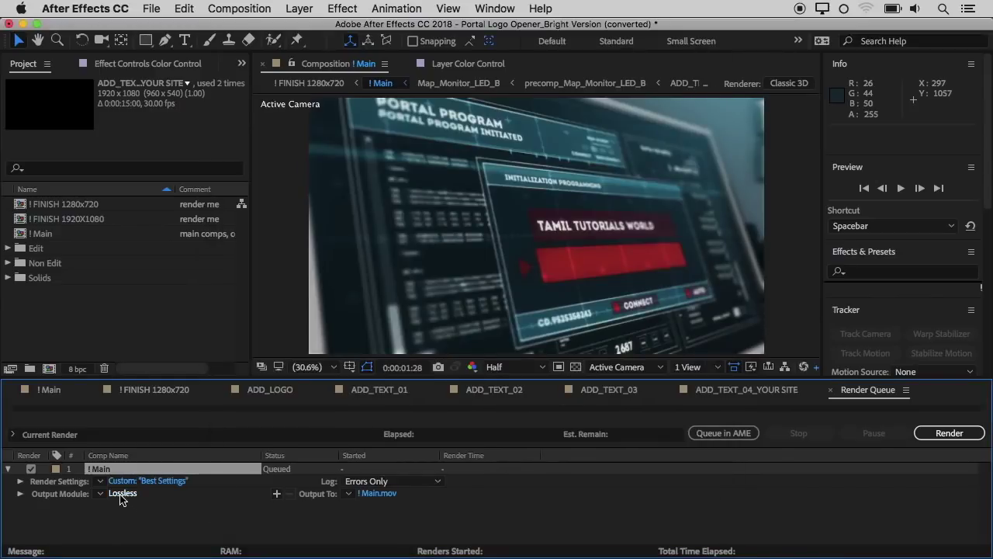
Set the output module to QuickTime with Audio Output on Auto
left_click(121, 494)
left_click_drag(444, 62, 447, 57)
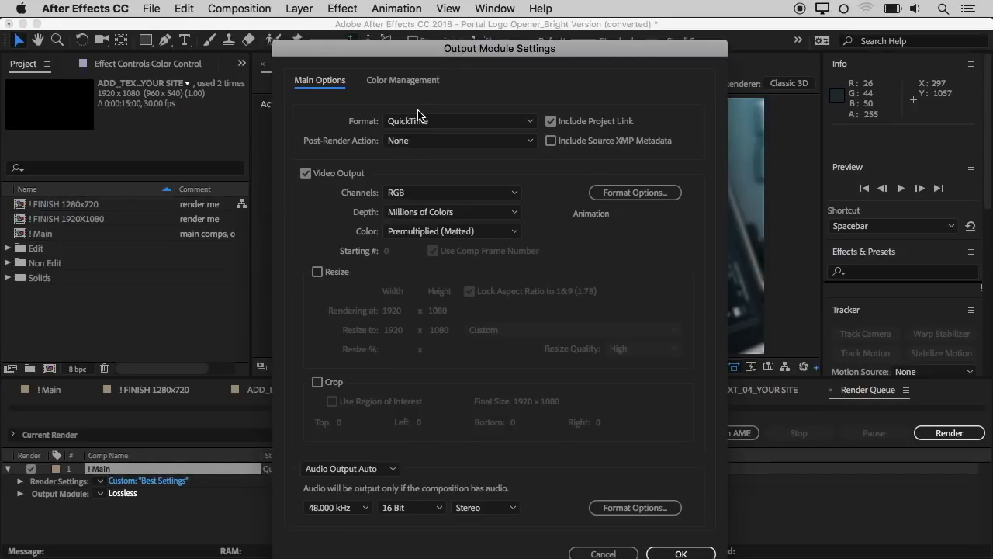
left_click(359, 471)
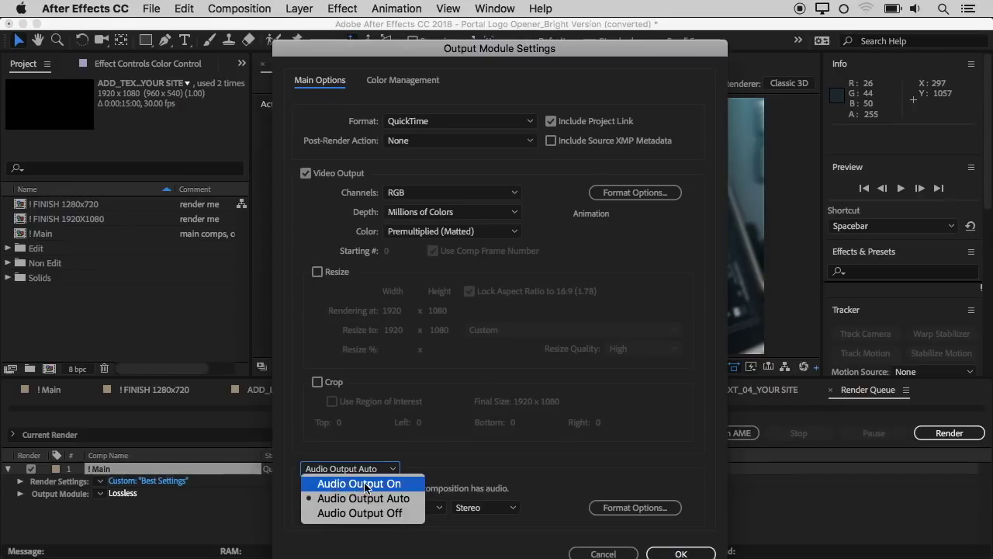
left_click(345, 500)
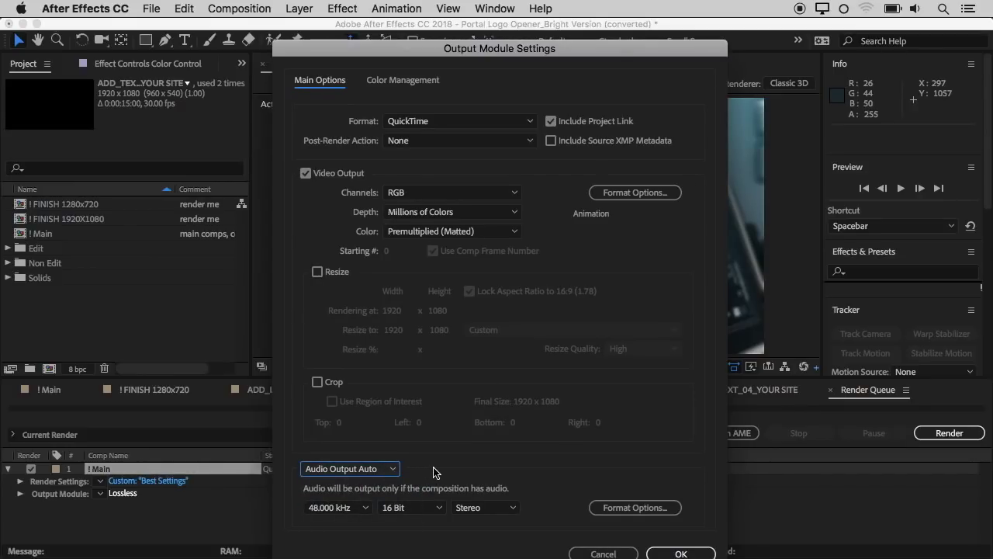
left_click_drag(541, 51, 540, 29)
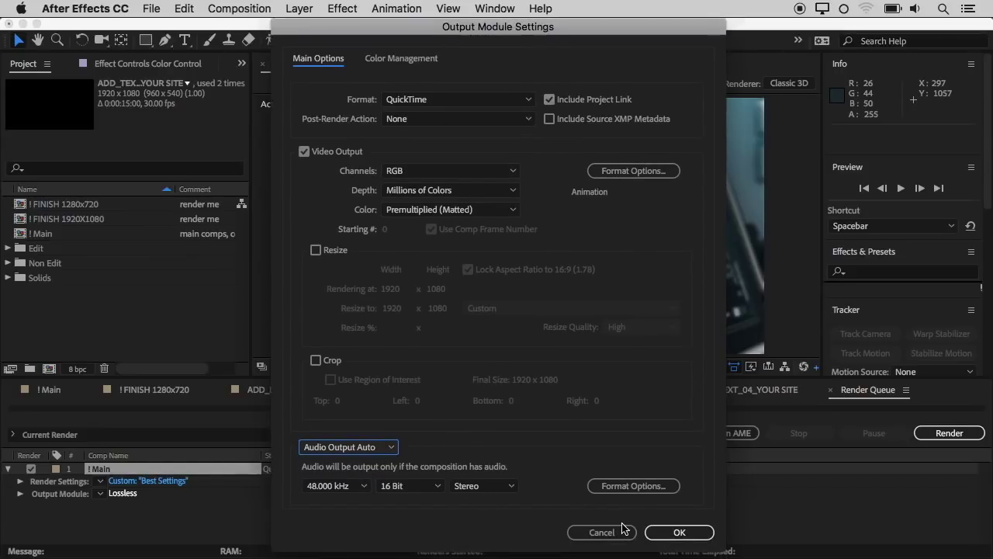
left_click(672, 533)
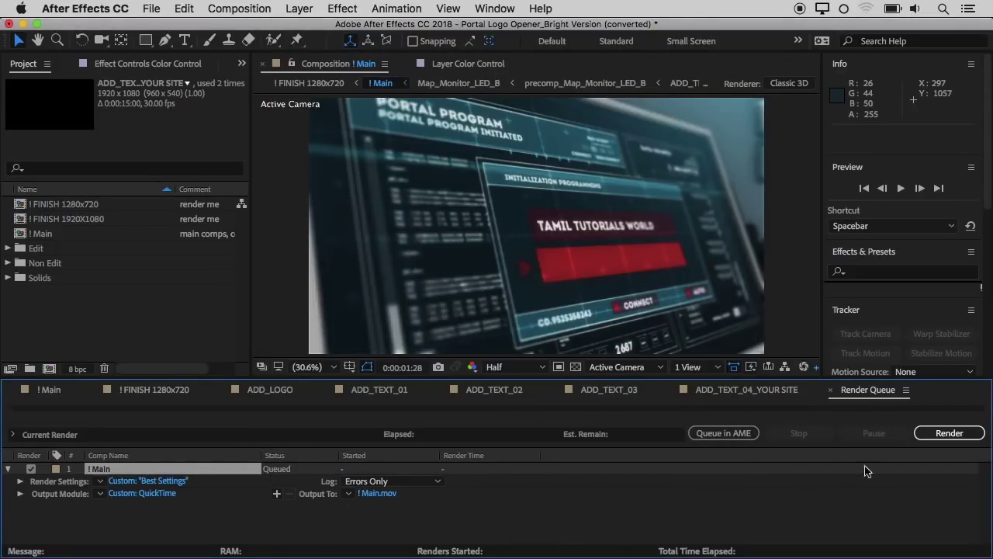
Start rendering Main to Main.mov from the Render Queue
left_click(932, 449)
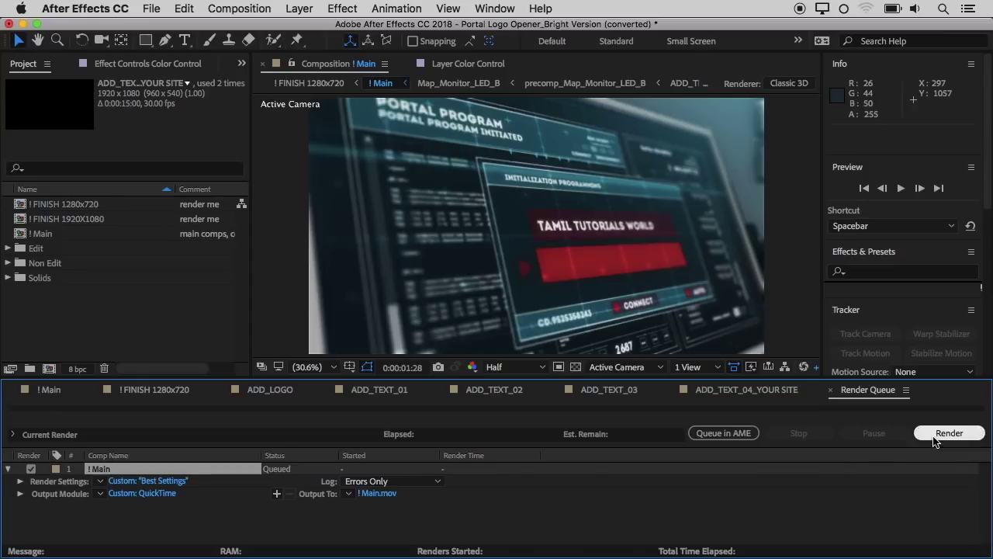